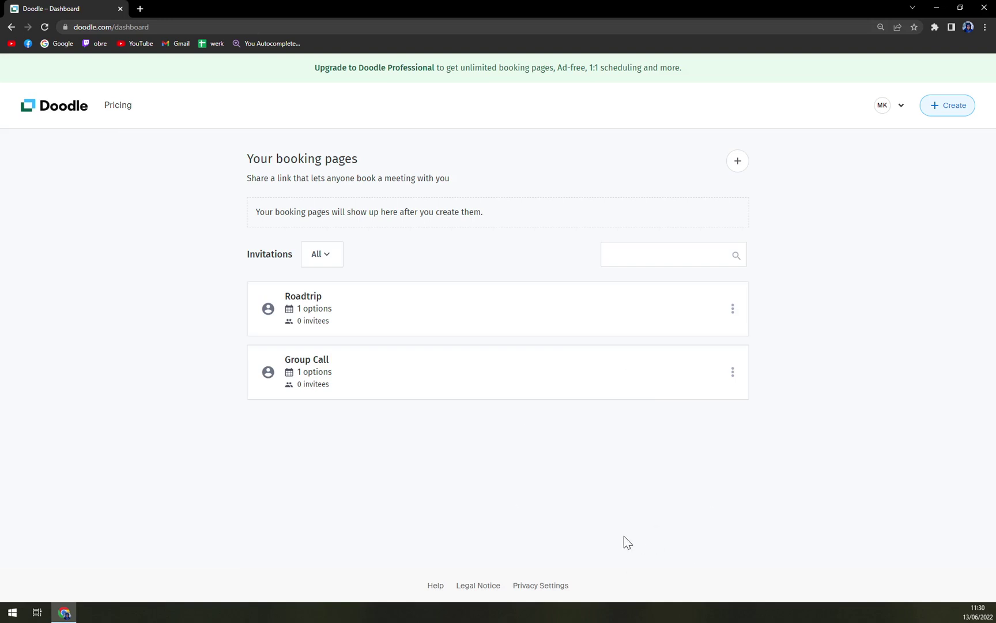
# Check the invitations filter, then start creating a new group poll.
pyautogui.click(323, 263)
pyautogui.click(943, 119)
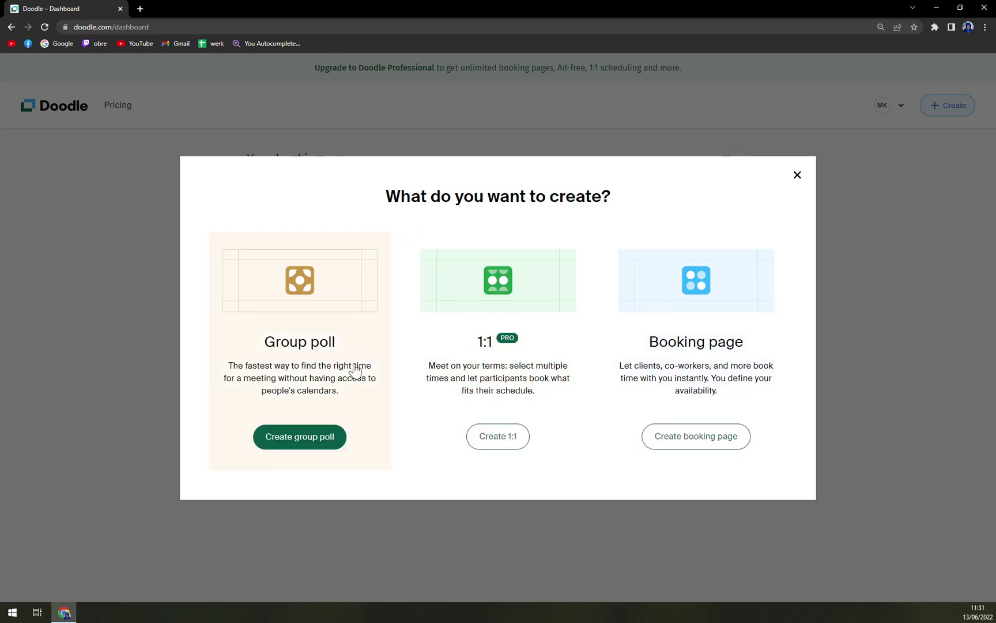
pyautogui.click(303, 442)
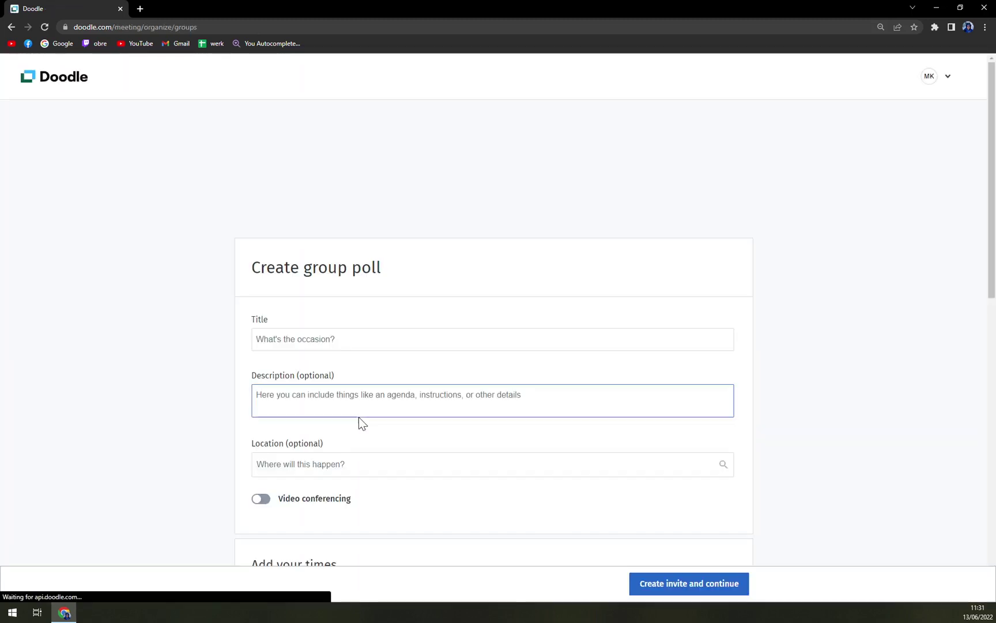
pyautogui.scroll(-1, 406, 379)
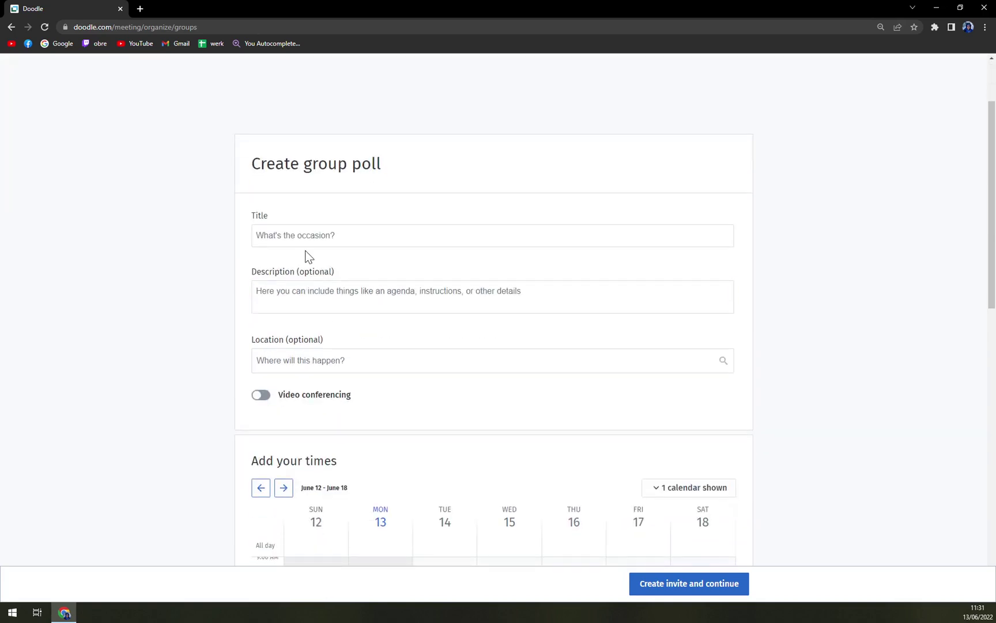
# Title the poll 'Festival' and dismiss the jeans and bedding ads.
pyautogui.click(307, 236)
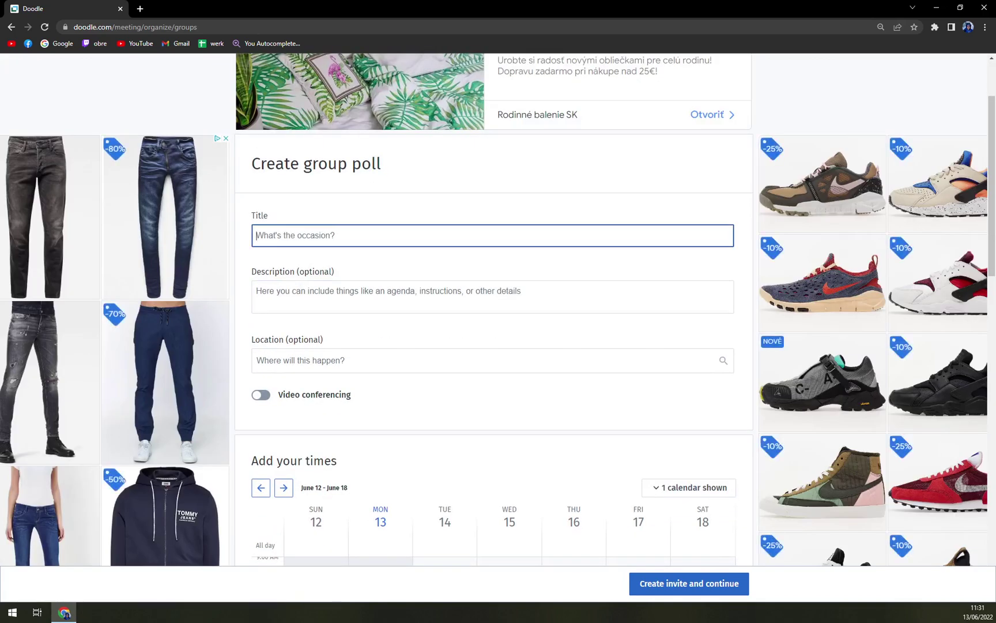
pyautogui.write('Fest')
pyautogui.write('ival')
pyautogui.scroll(-4, 565, 267)
pyautogui.scroll(3, 604, 333)
pyautogui.scroll(4, 632, 342)
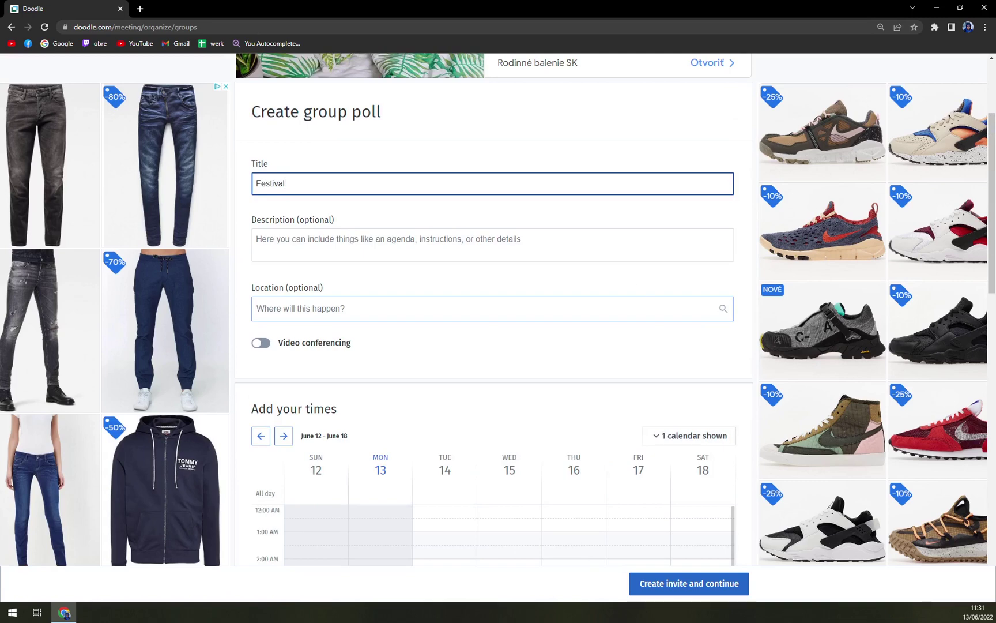
pyautogui.scroll(2, 822, 276)
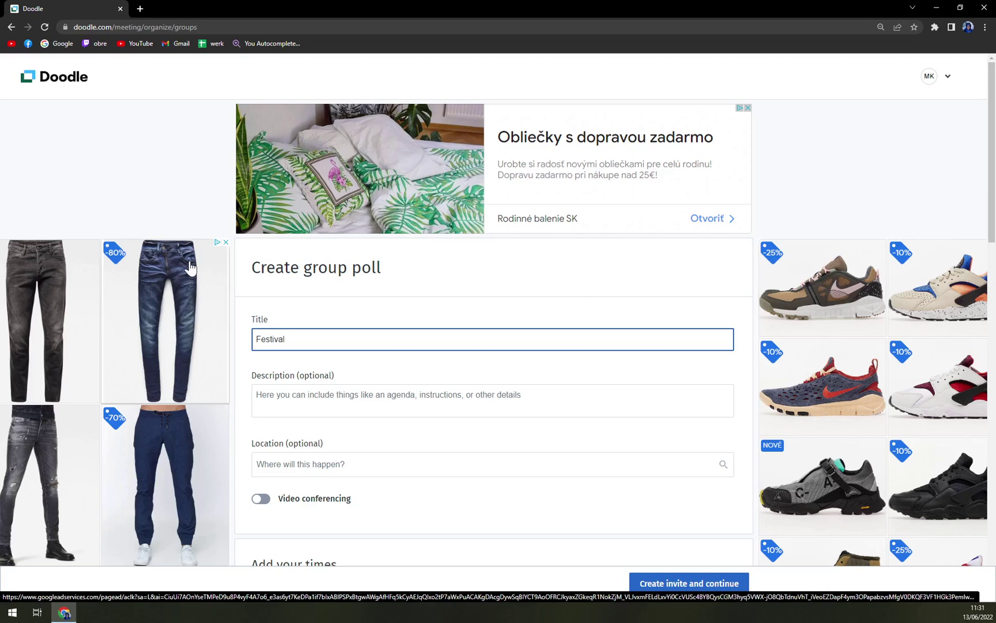
pyautogui.click(225, 242)
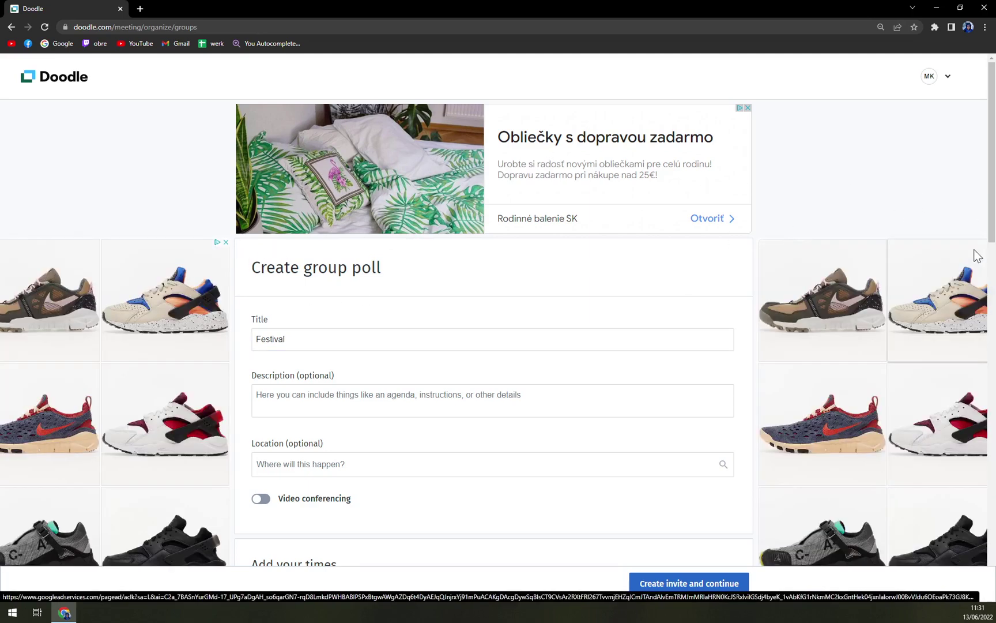
pyautogui.click(225, 244)
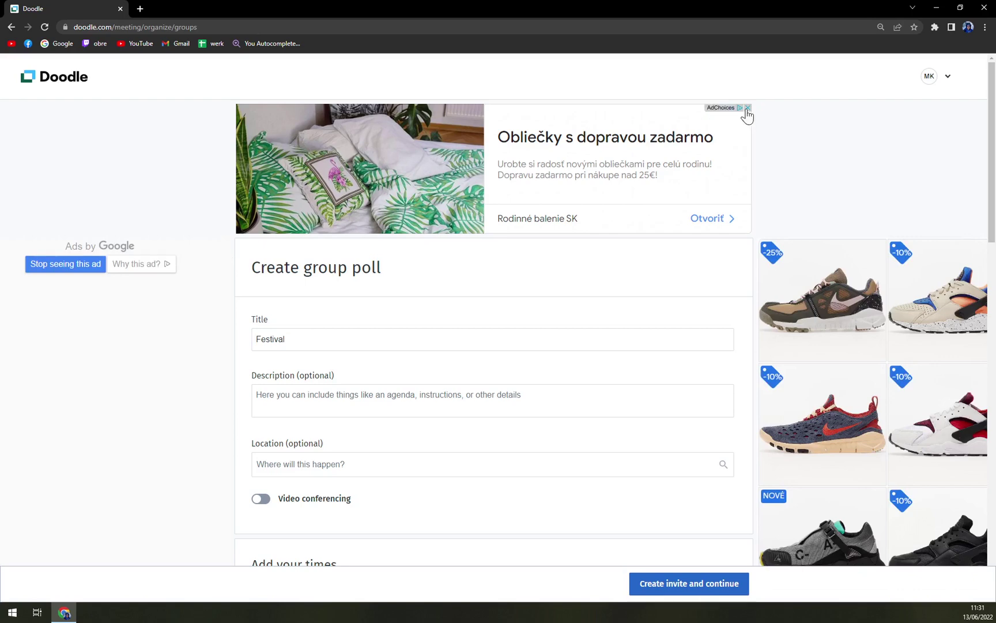
pyautogui.click(747, 108)
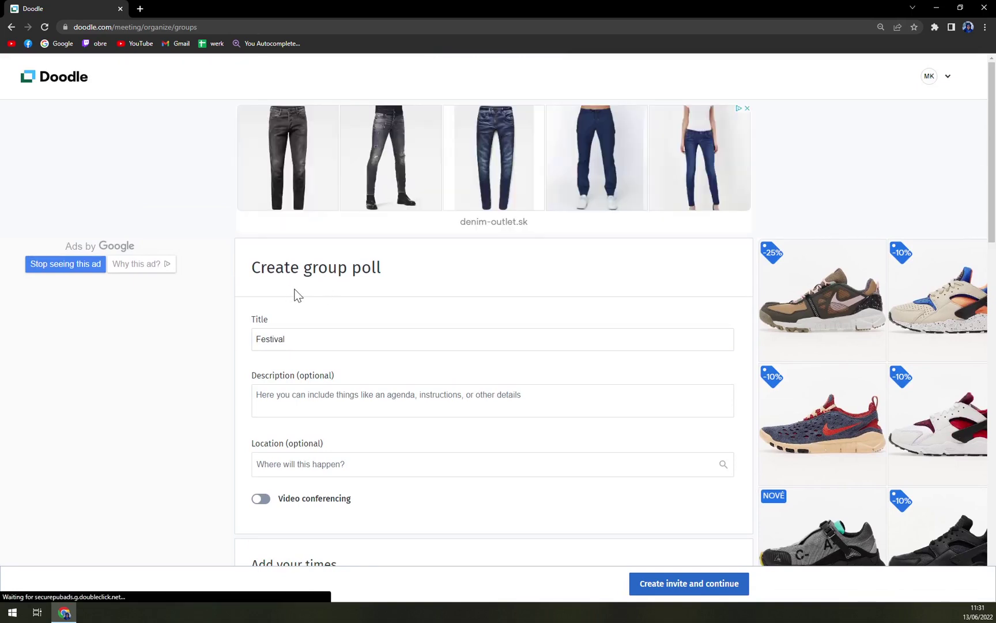
pyautogui.scroll(-2, 357, 294)
pyautogui.scroll(-1, 294, 205)
# Add the description 'Which days you want to attend' and briefly toggle video conferencing.
pyautogui.click(294, 187)
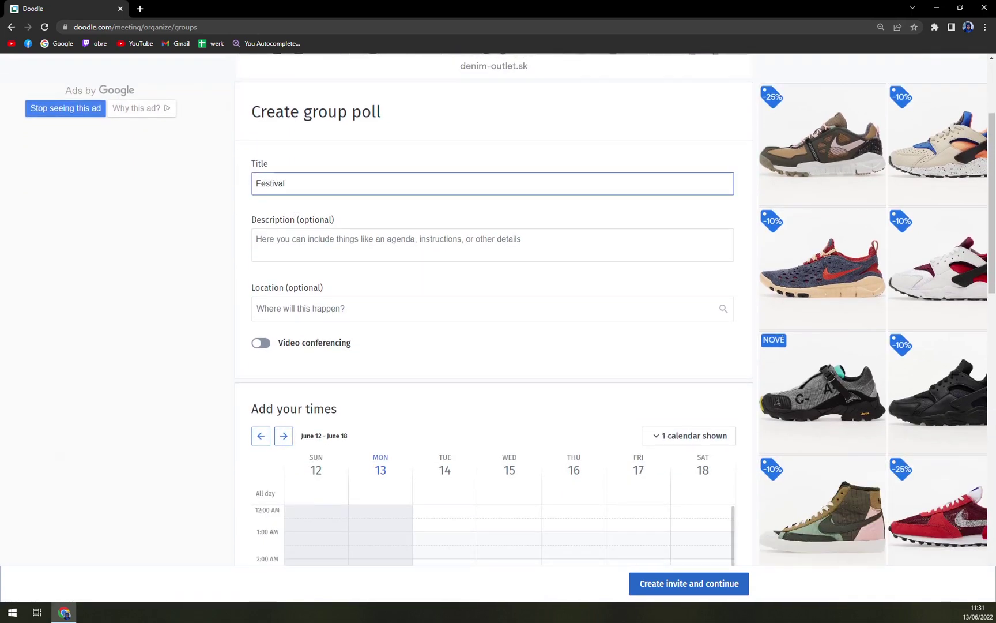
pyautogui.press('Tab')
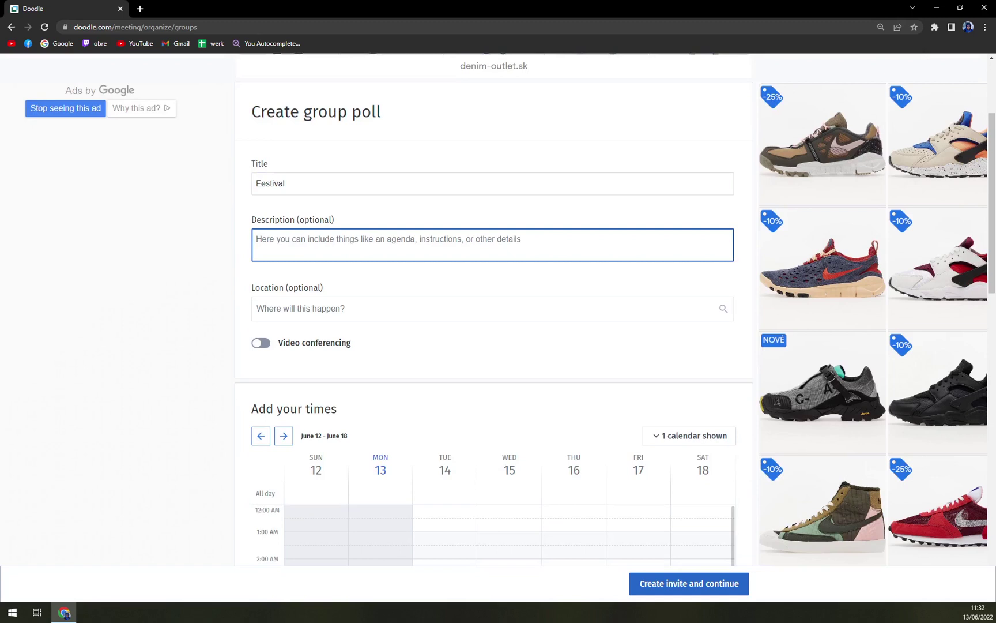
pyautogui.write('Which')
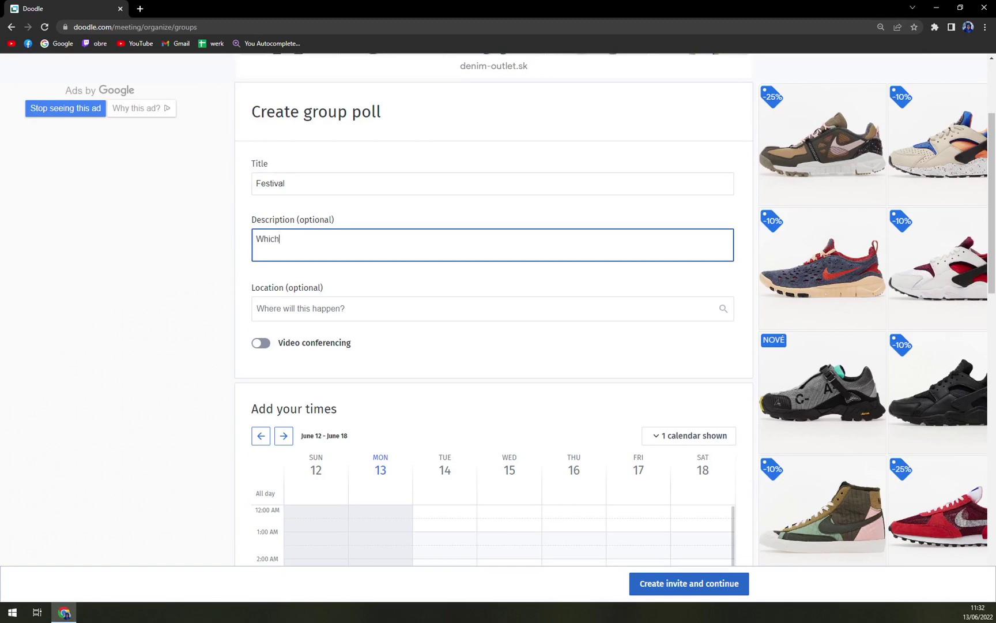
pyautogui.write(' days you')
pyautogui.write(' want to attend')
pyautogui.press('Tab')
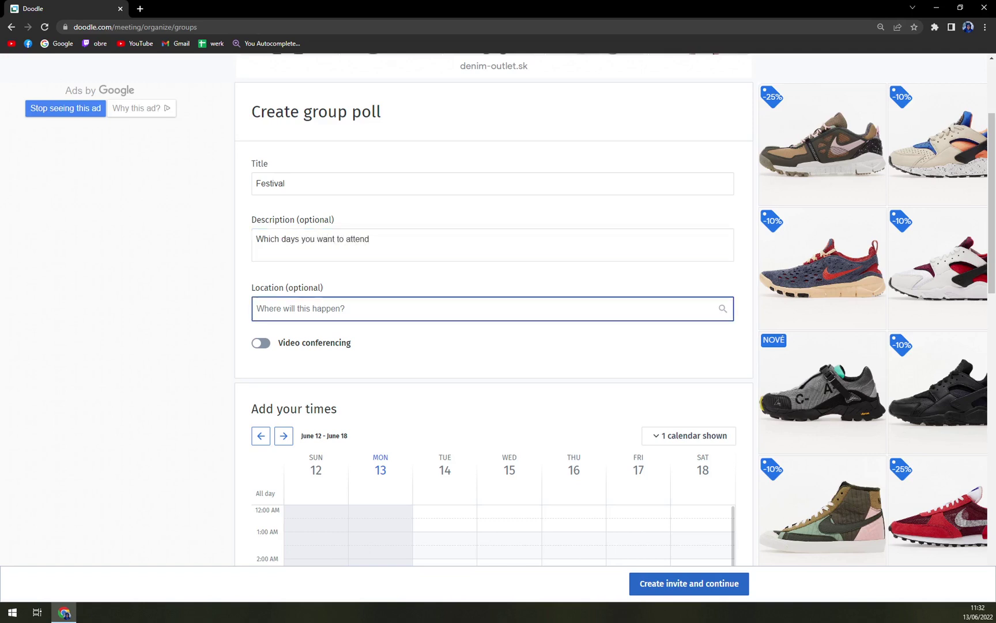
pyautogui.click(259, 345)
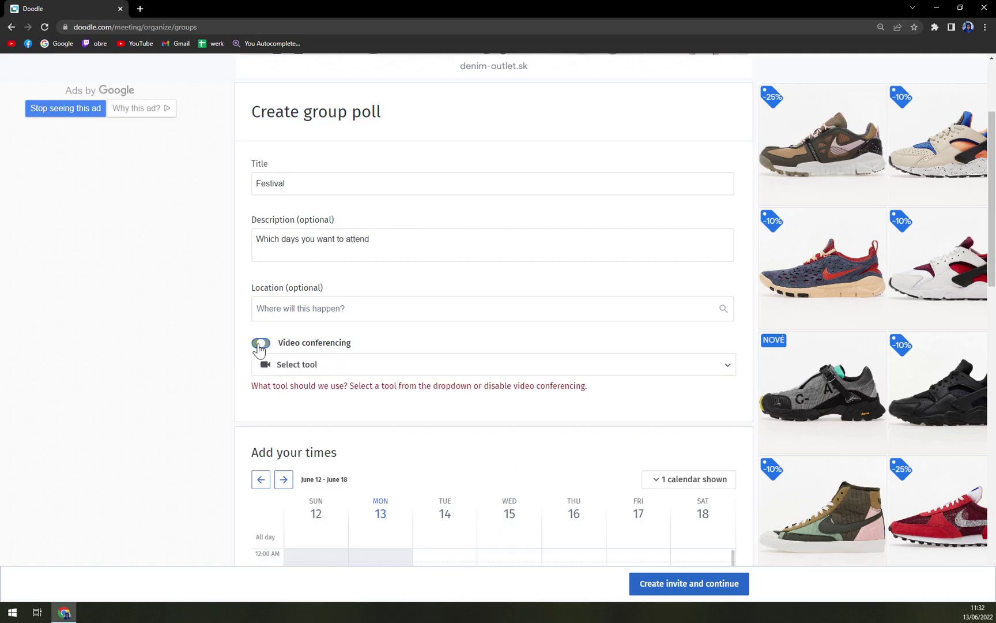
pyautogui.click(312, 311)
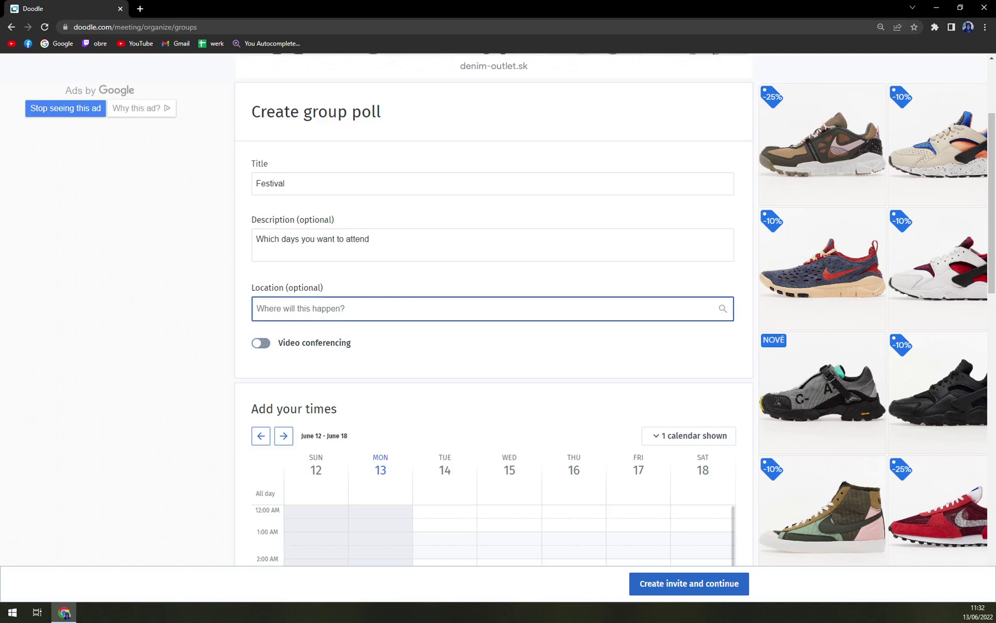
pyautogui.write('Pa')
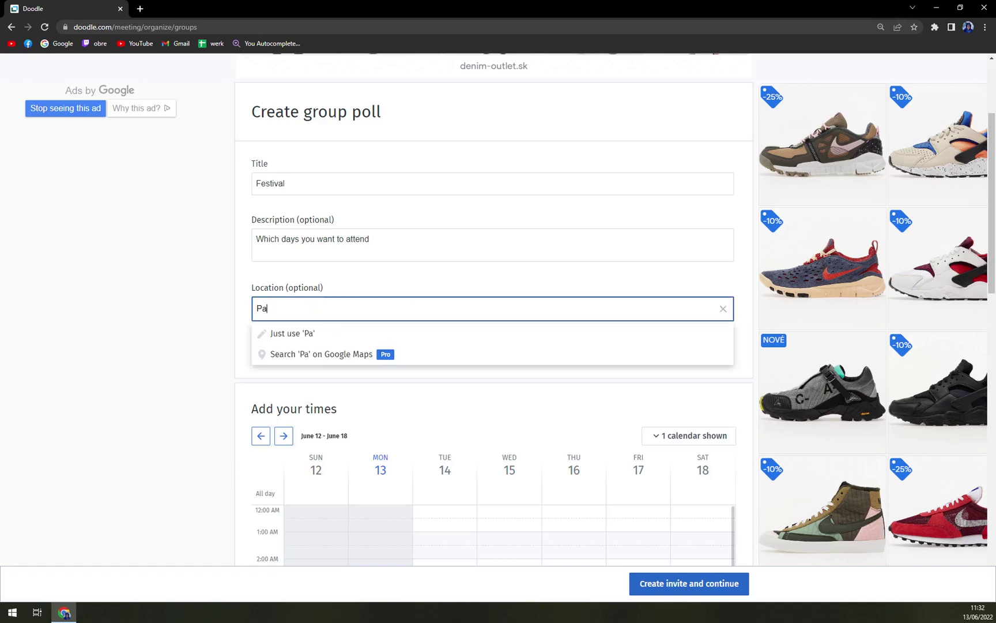
pyautogui.write('nonia field')
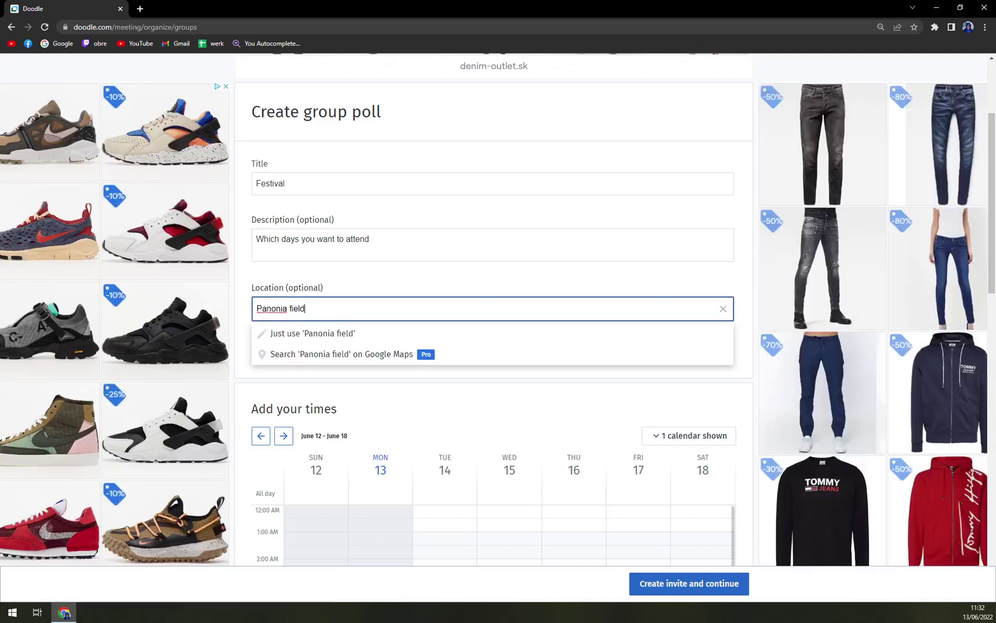
pyautogui.write('s')
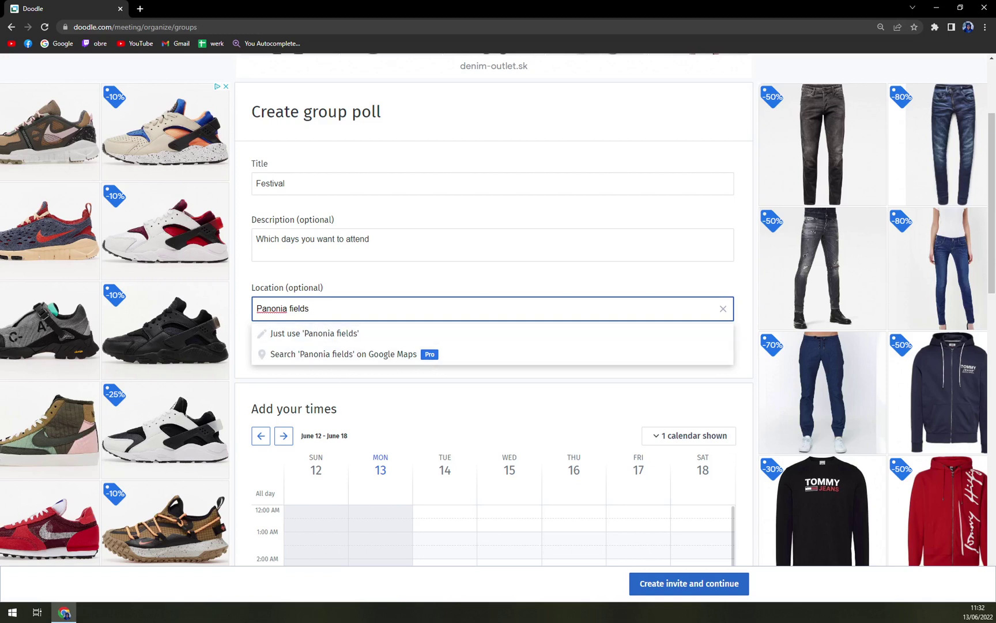
# Delete the mistyped text from the Location field, leaving it blank.
pyautogui.hotkey('ctrl', 'a')
pyautogui.press('BackSpace')
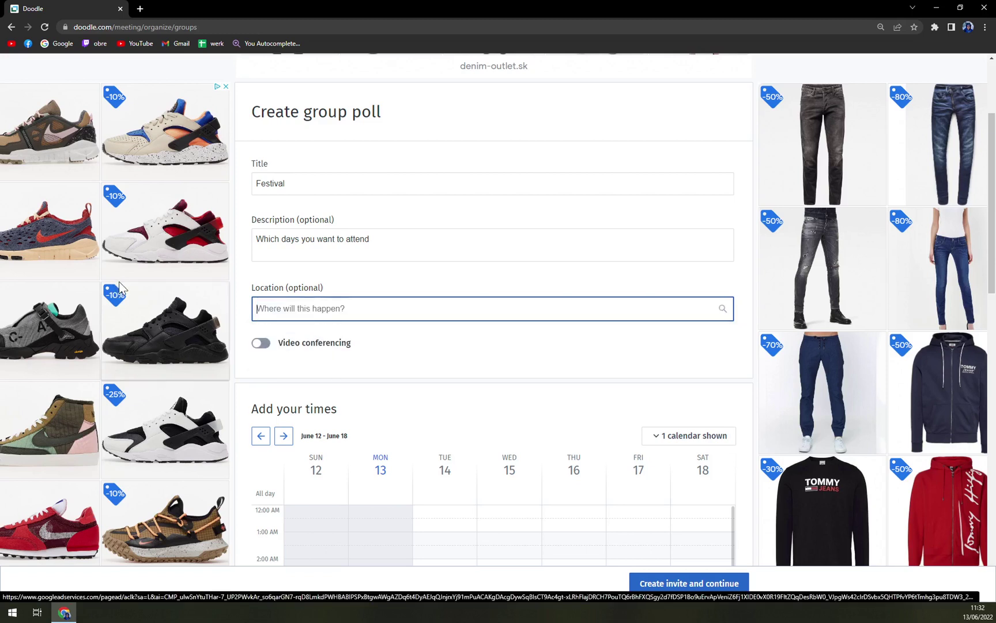
pyautogui.write('k')
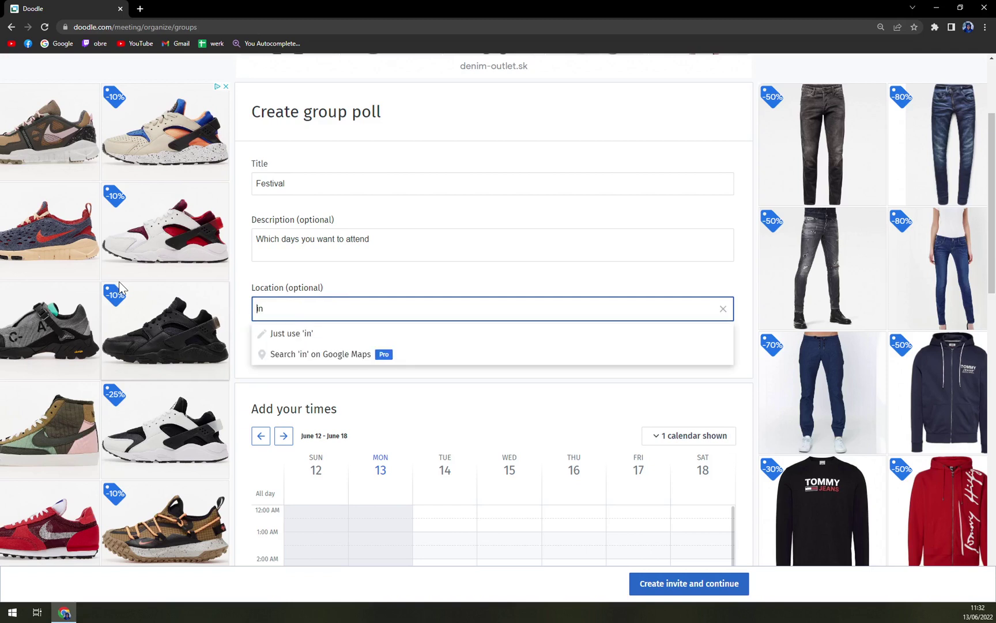
pyautogui.write('cin')
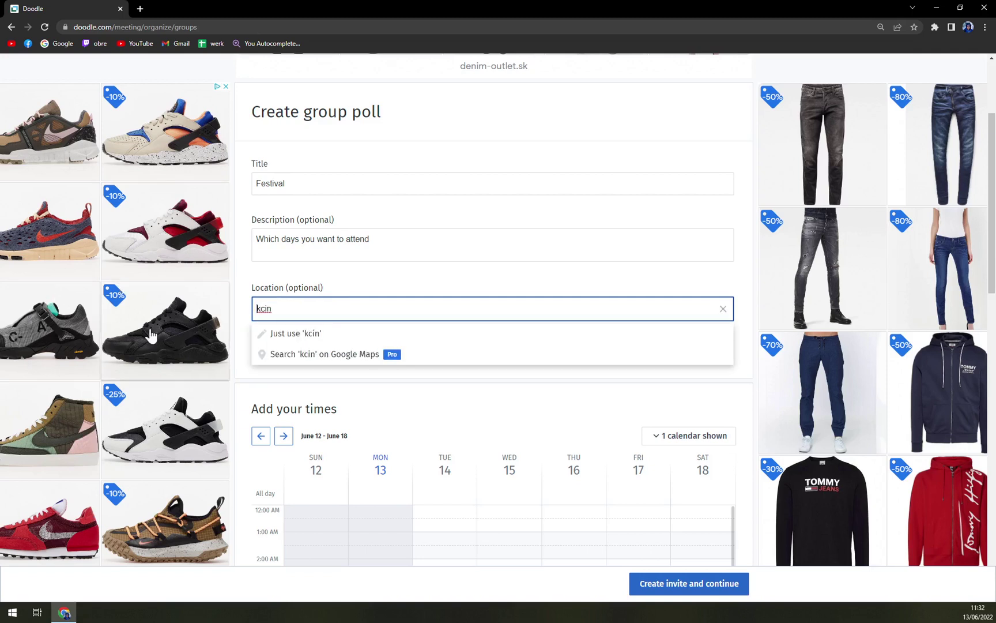
pyautogui.hotkey('shift', 'Right')
pyautogui.hotkey('shift', 'Right')
pyautogui.press('Delete')
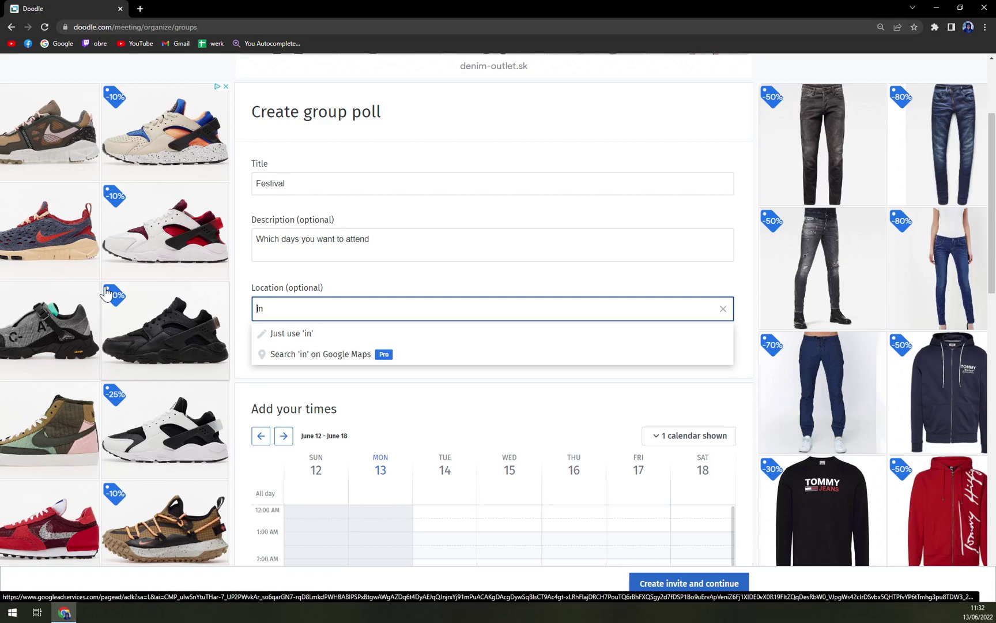
pyautogui.click(723, 309)
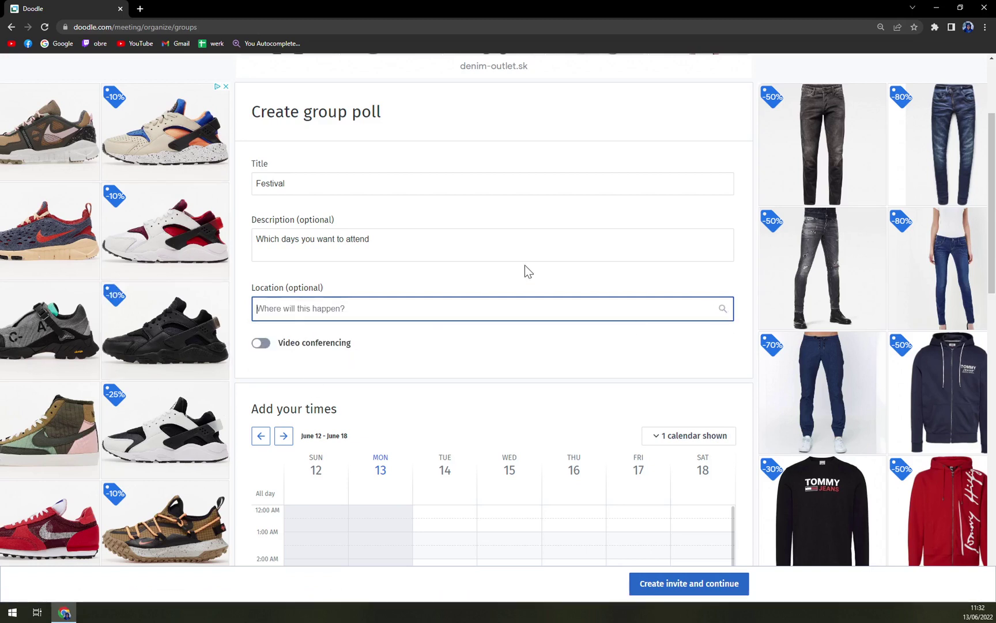
# Leave the location empty, enable video conferencing and choose Zoom as the tool.
pyautogui.click(525, 266)
pyautogui.scroll(-2, 396, 289)
pyautogui.click(272, 244)
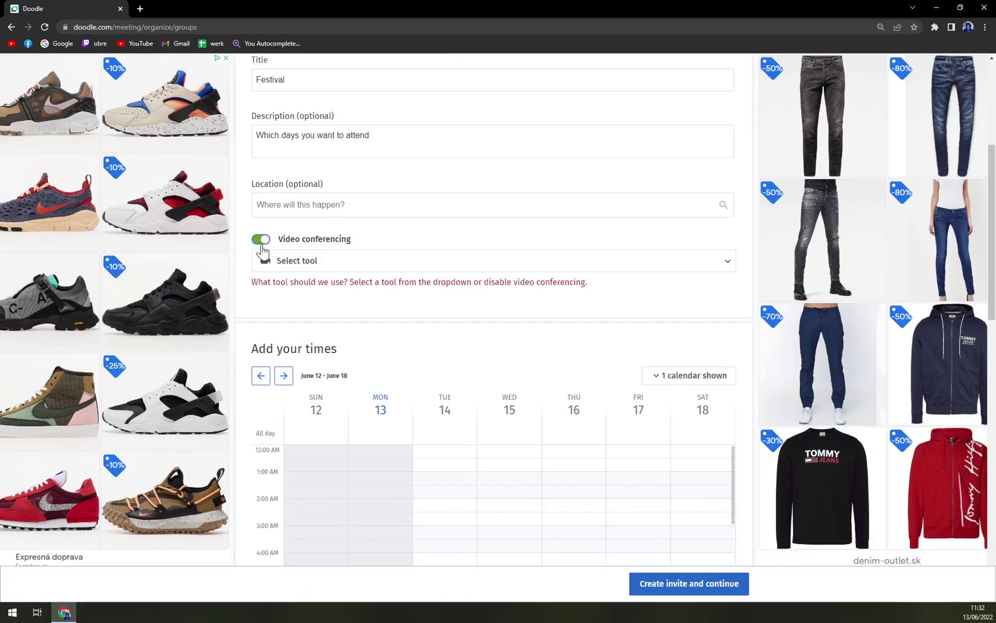
pyautogui.click(312, 263)
pyautogui.click(317, 286)
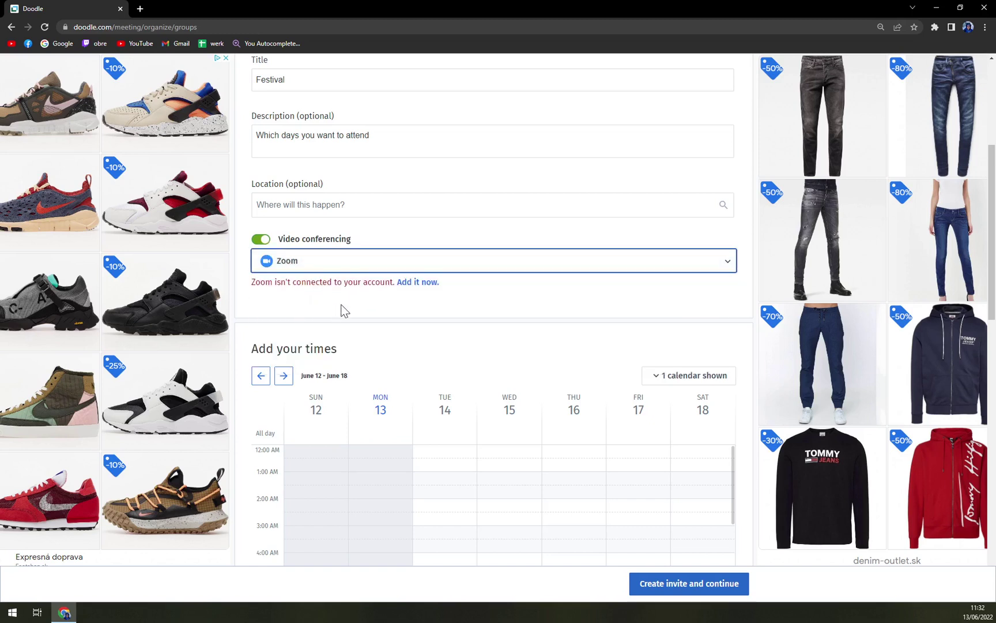
pyautogui.scroll(-2, 377, 329)
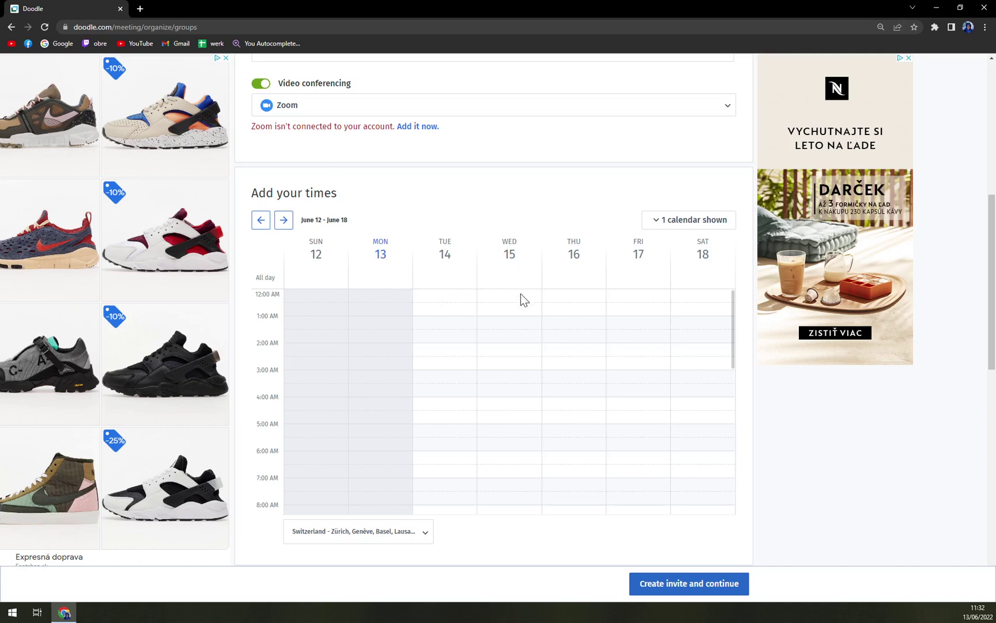
# Add a Friday 17 slot and stretch it from 12 AM to 4 AM.
pyautogui.click(628, 291)
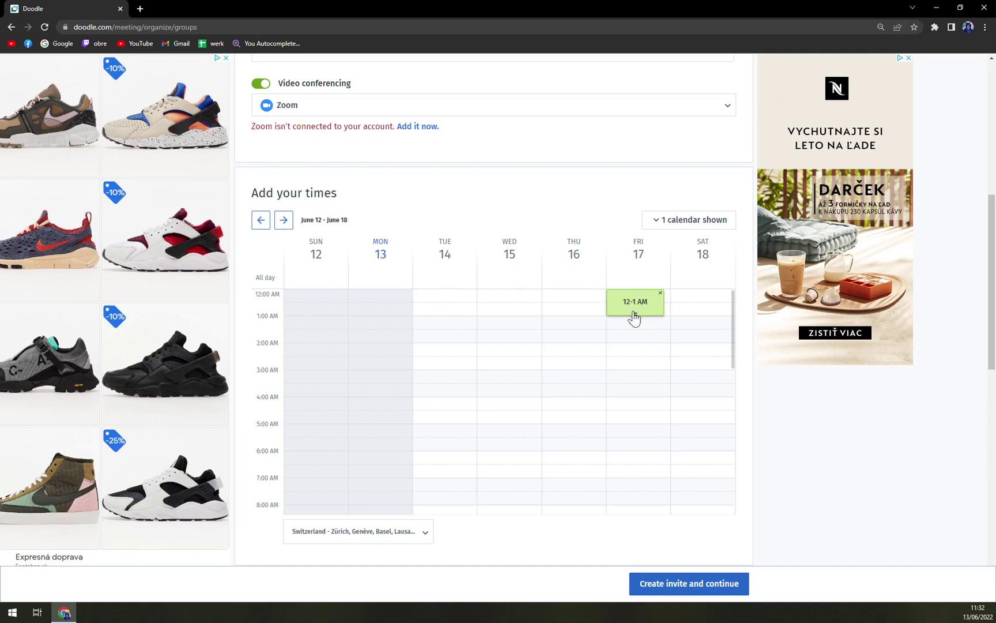
pyautogui.moveTo(631, 315); pyautogui.dragTo(656, 398)
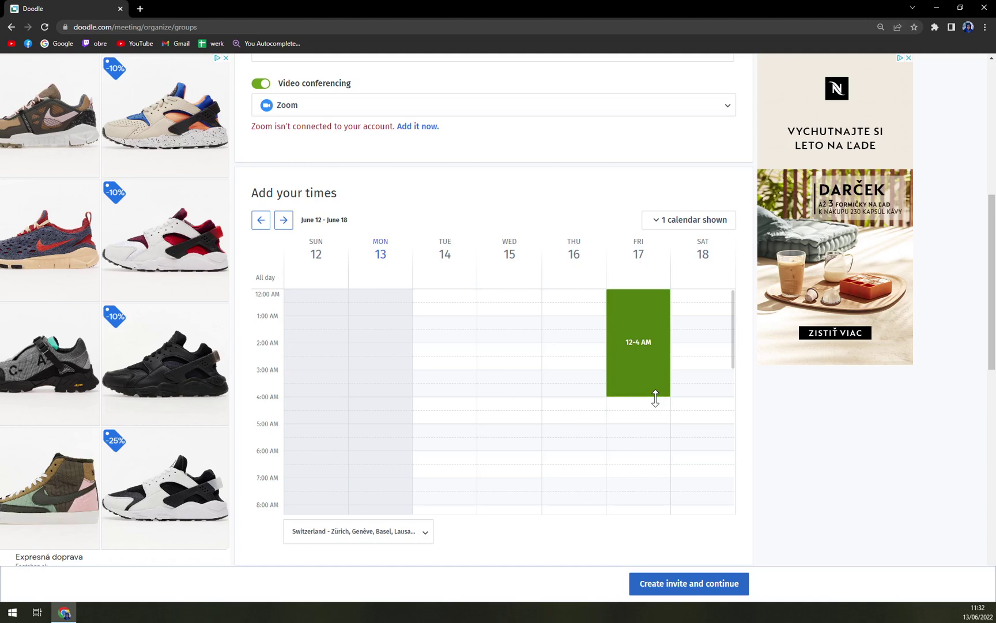
pyautogui.moveTo(655, 399); pyautogui.dragTo(656, 397)
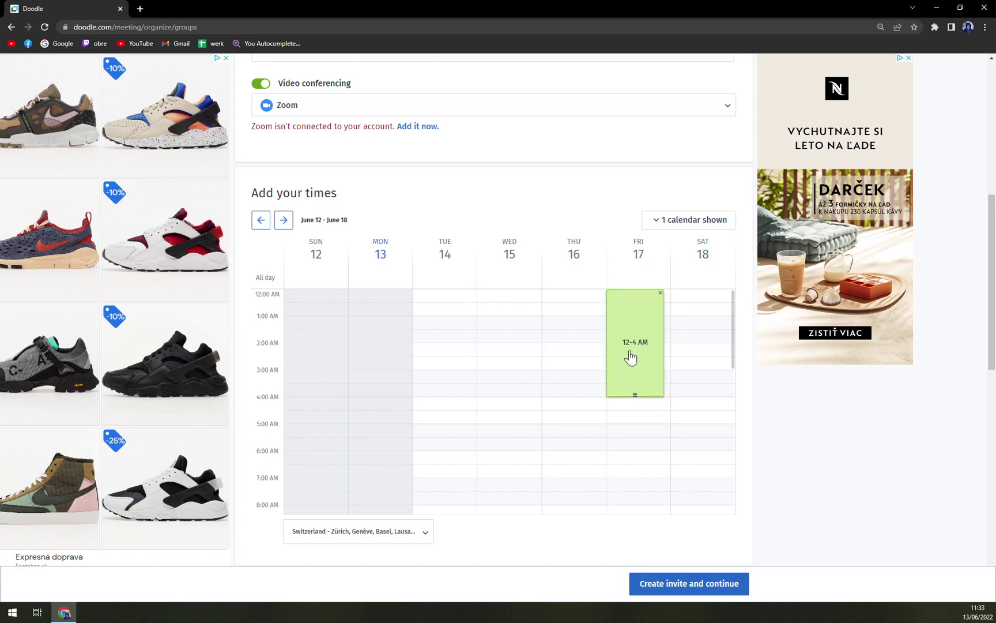
pyautogui.moveTo(628, 356)
pyautogui.mouseDown()
pyautogui.moveTo(648, 372)
pyautogui.moveTo(651, 260)
pyautogui.mouseUp()
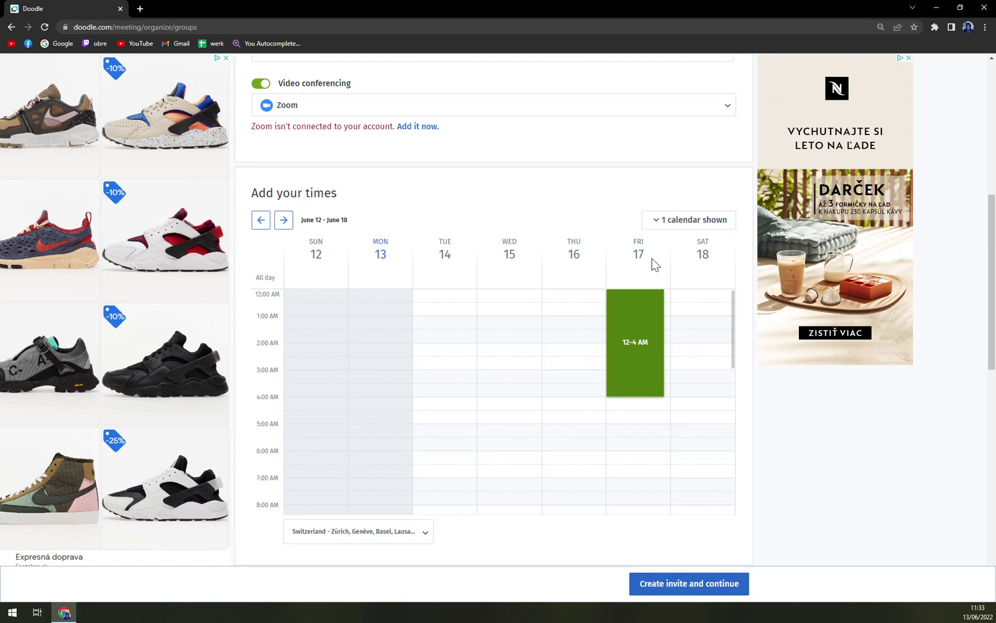
# Replace Friday's 12–4 AM slot with 12:15–3:45 PM and add the same slot on Saturday.
pyautogui.click(660, 297)
pyautogui.scroll(2, 665, 328)
pyautogui.scroll(-3, 665, 328)
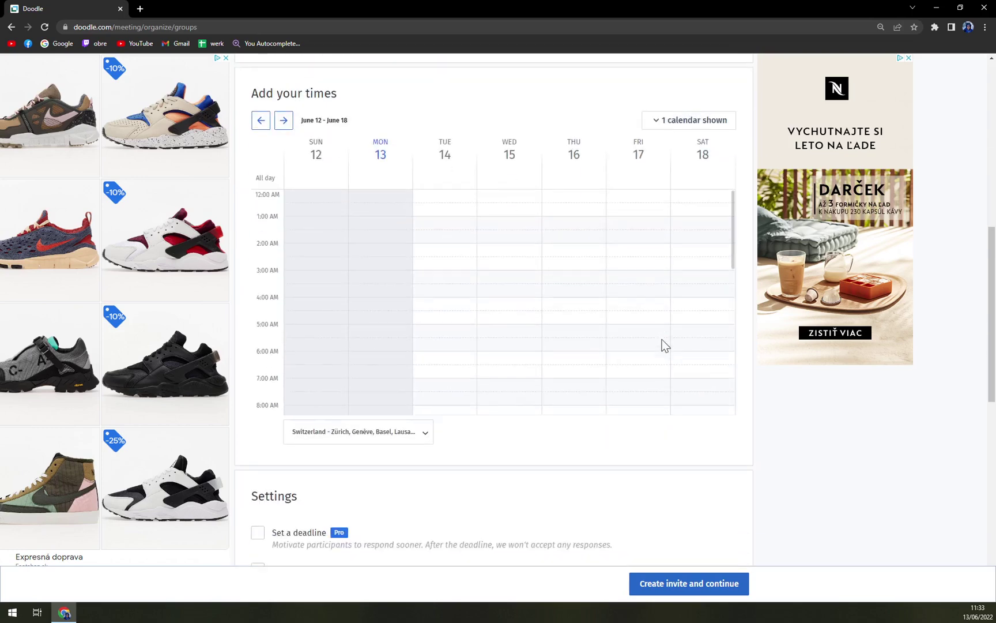
pyautogui.scroll(-1, 669, 327)
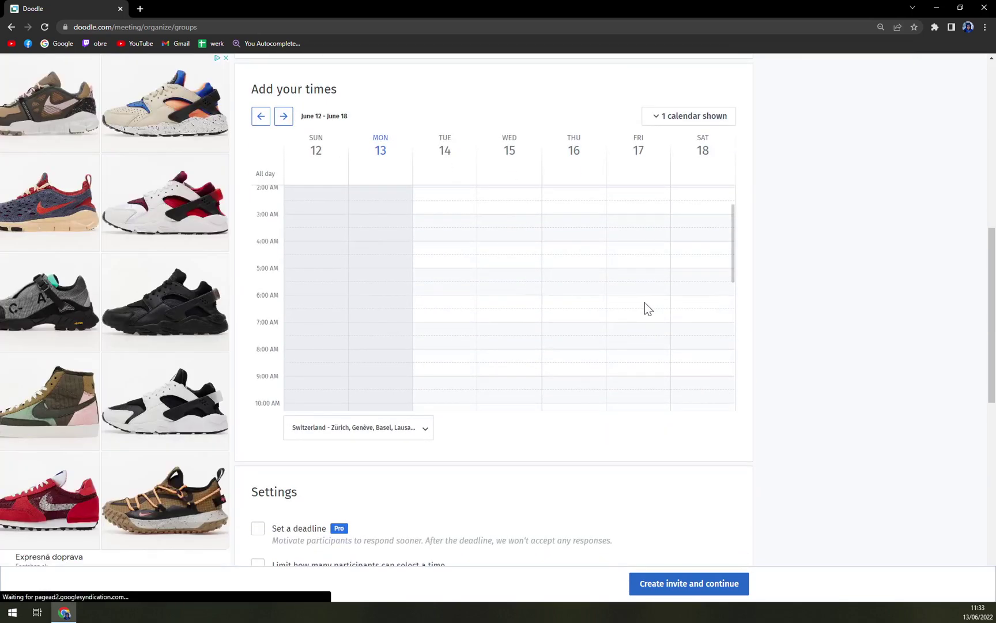
pyautogui.scroll(-2, 645, 303)
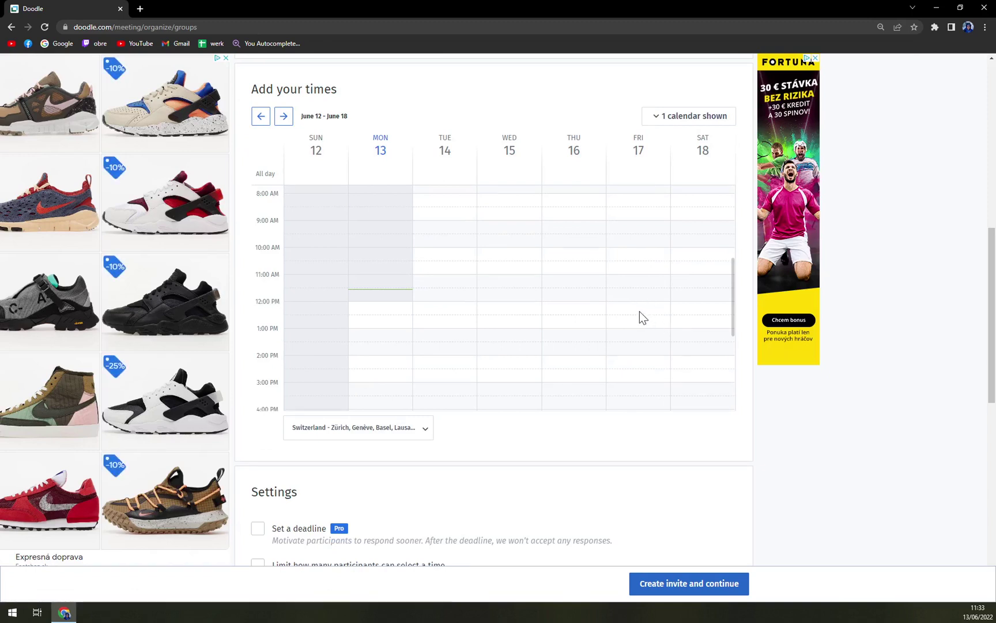
pyautogui.moveTo(635, 310); pyautogui.dragTo(634, 400)
pyautogui.scroll(-2, 652, 320)
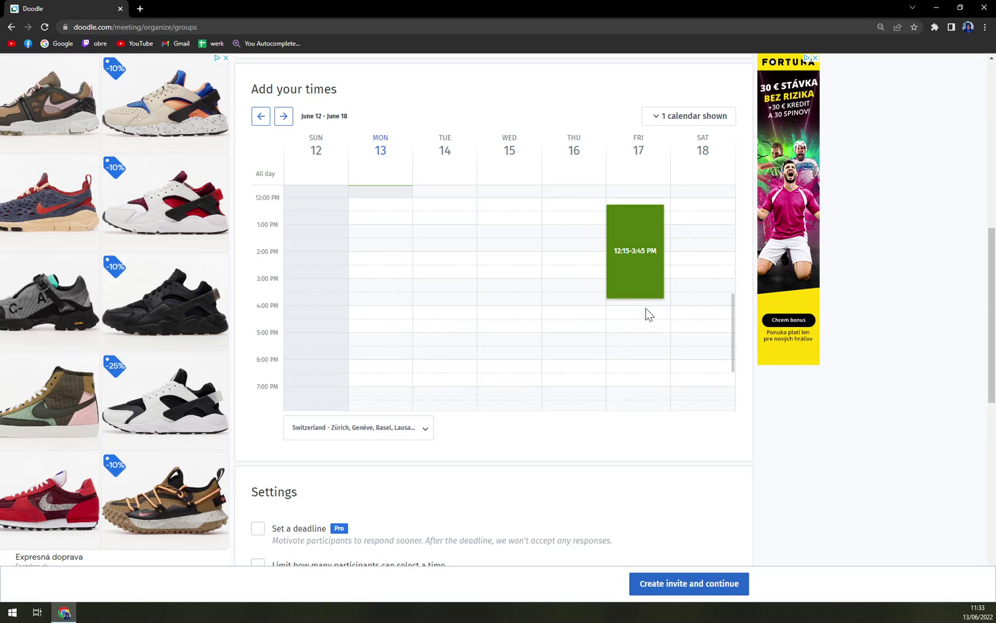
pyautogui.scroll(-2, 576, 324)
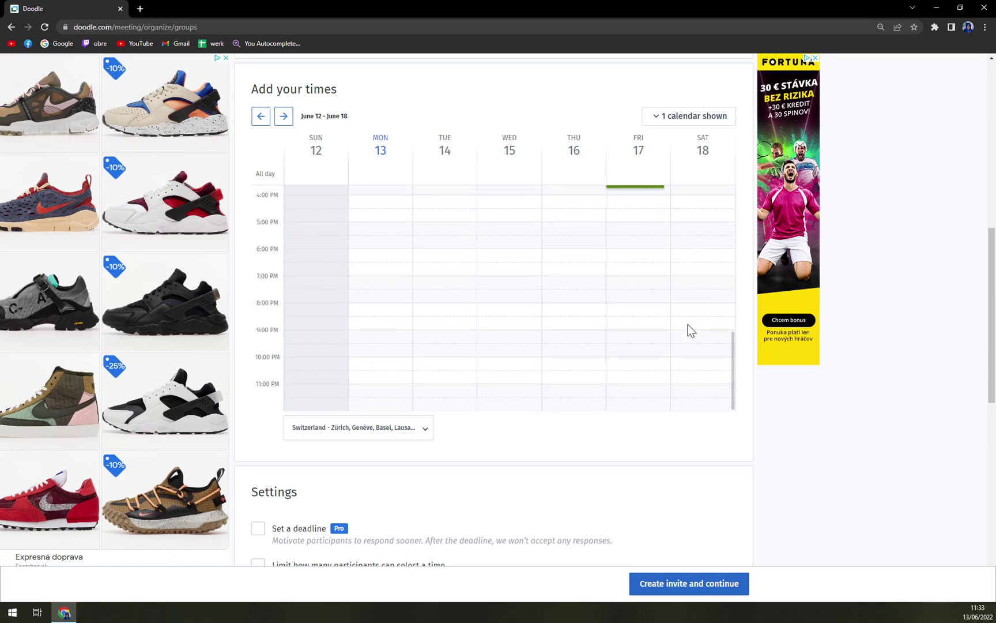
pyautogui.click(372, 429)
pyautogui.click(533, 436)
pyautogui.scroll(1, 678, 403)
pyautogui.scroll(3, 628, 381)
pyautogui.scroll(1, 697, 325)
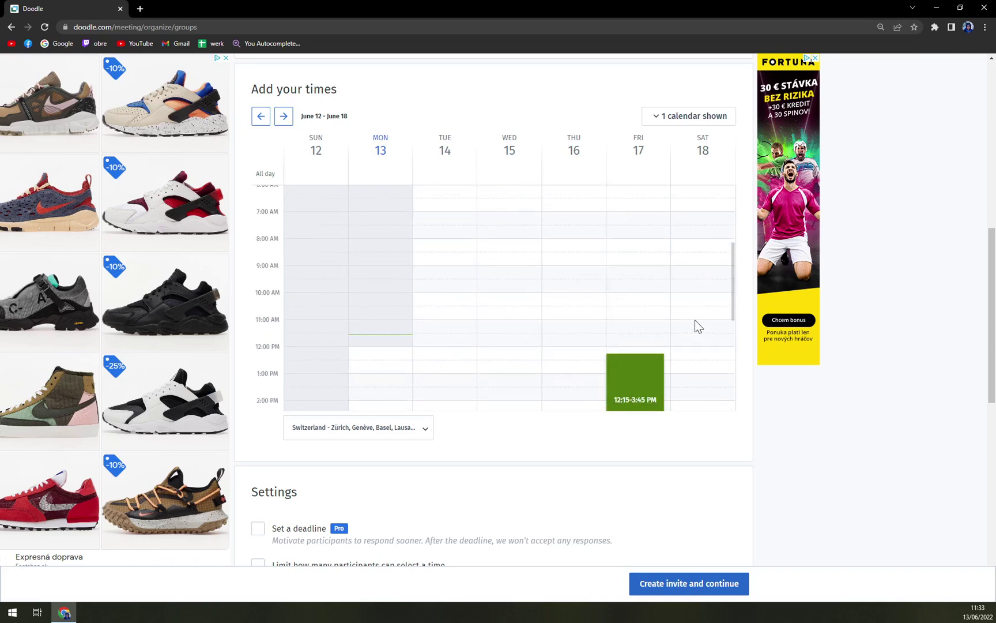
pyautogui.scroll(-1, 698, 326)
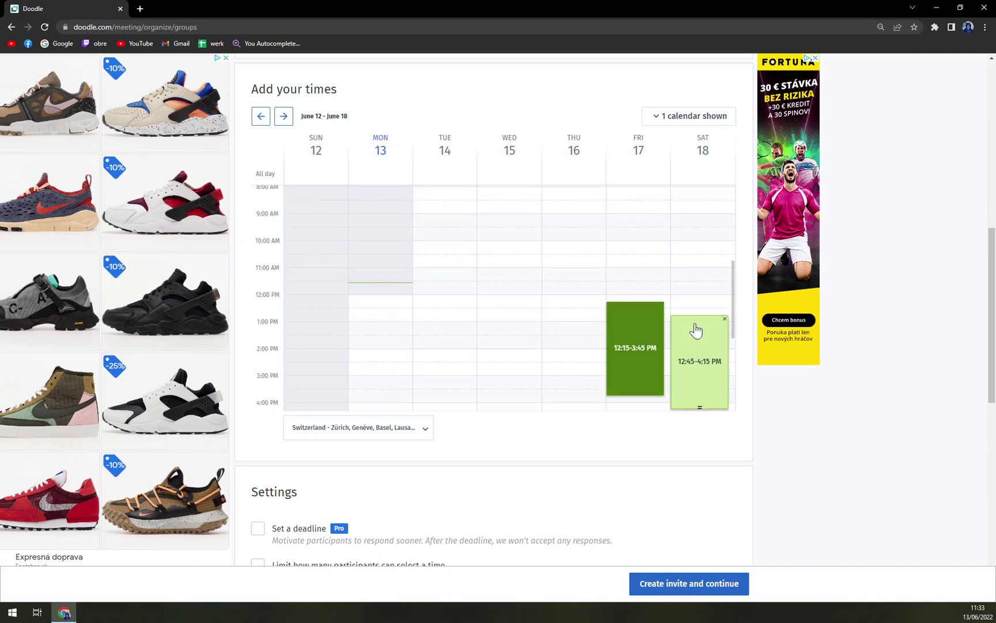
pyautogui.click(697, 327)
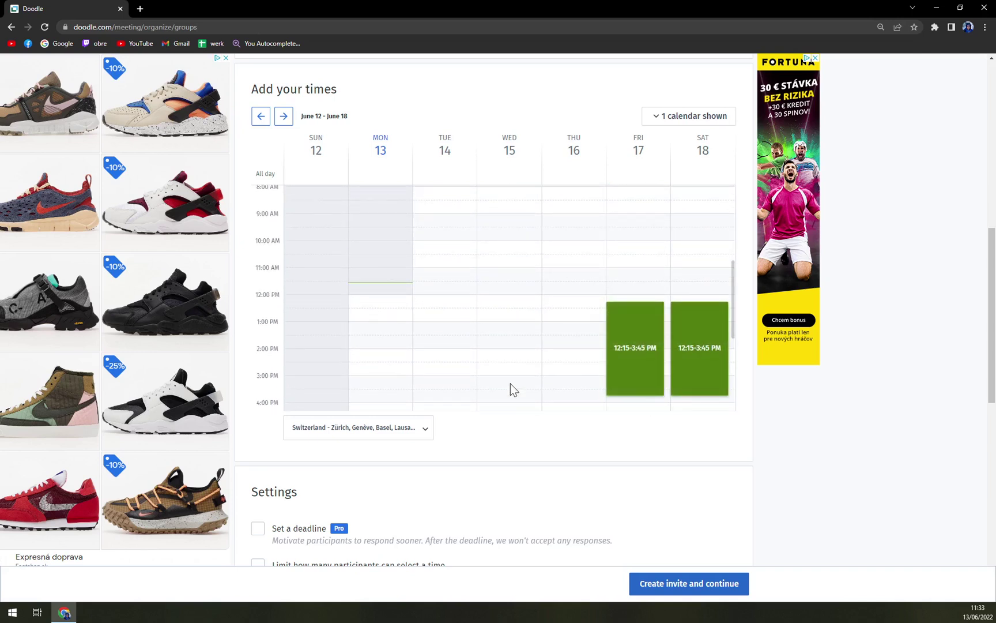
pyautogui.scroll(-2, 546, 399)
pyautogui.scroll(-2, 561, 425)
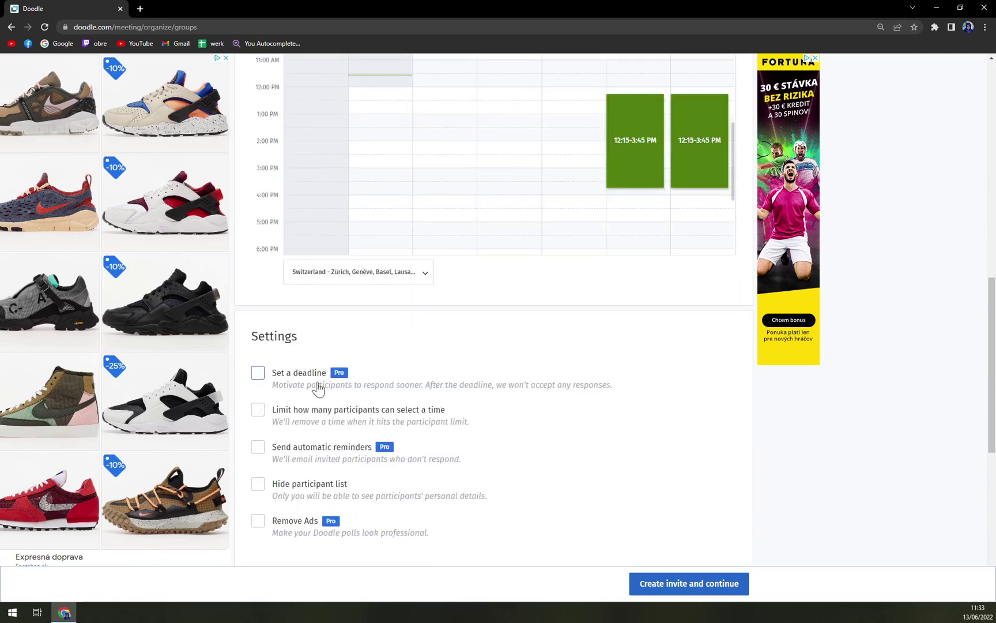
pyautogui.scroll(-1, 318, 385)
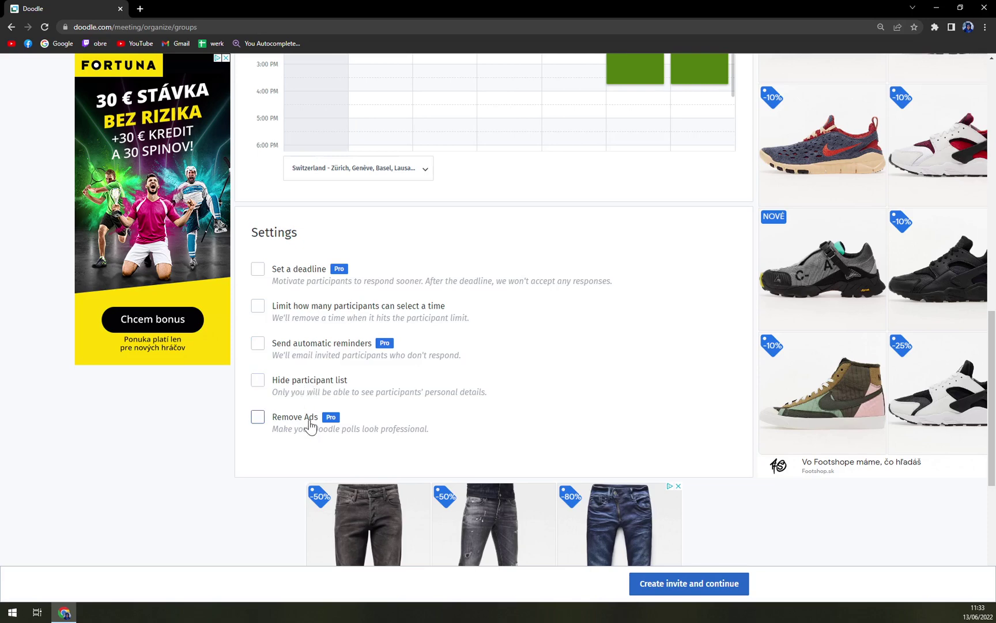
pyautogui.click(301, 424)
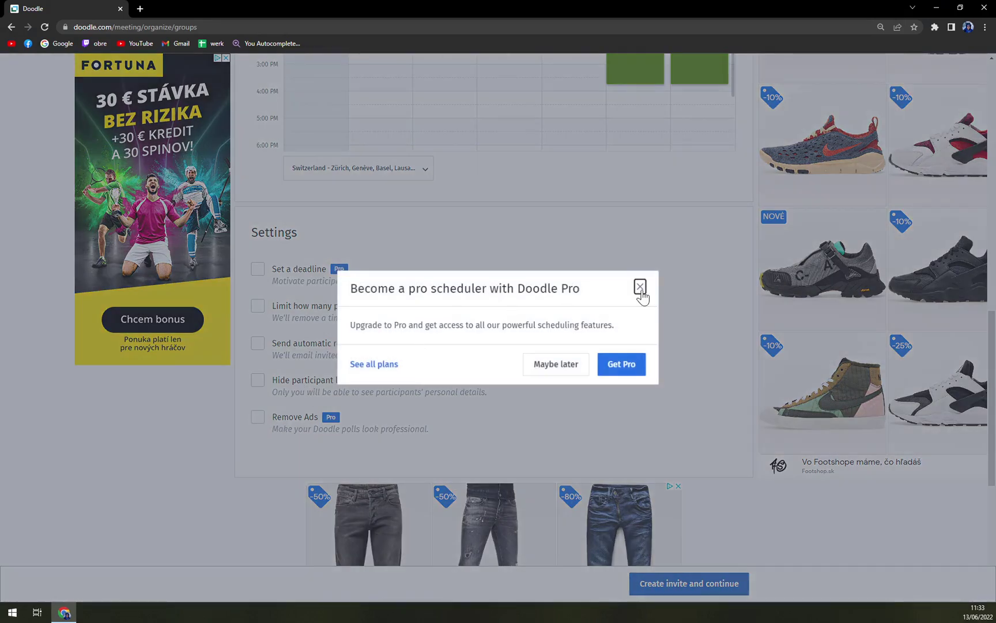
pyautogui.click(640, 288)
pyautogui.scroll(-4, 470, 298)
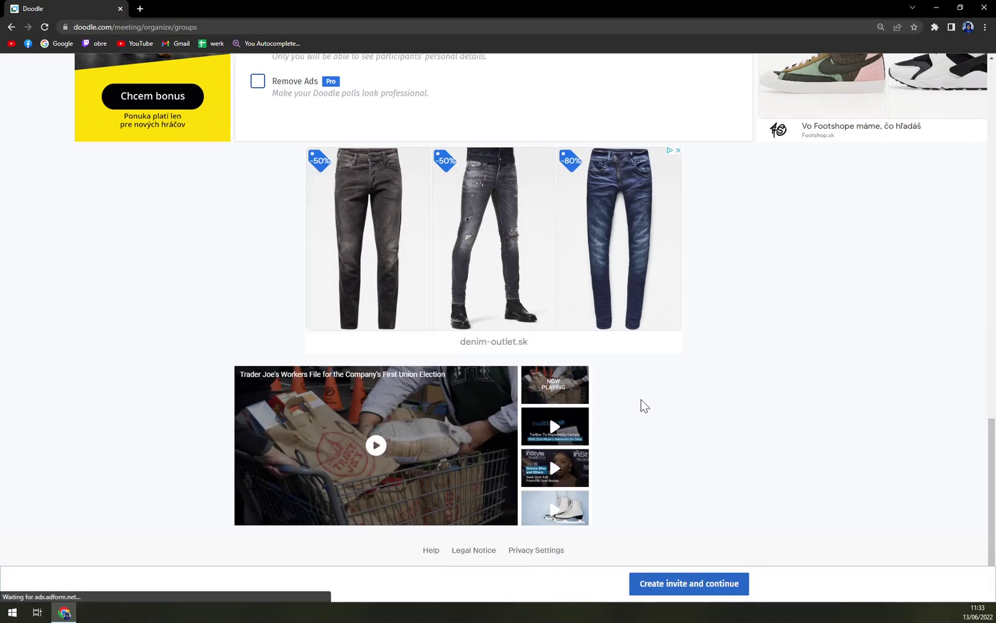
pyautogui.scroll(3, 641, 406)
pyautogui.scroll(5, 635, 425)
pyautogui.scroll(5, 656, 329)
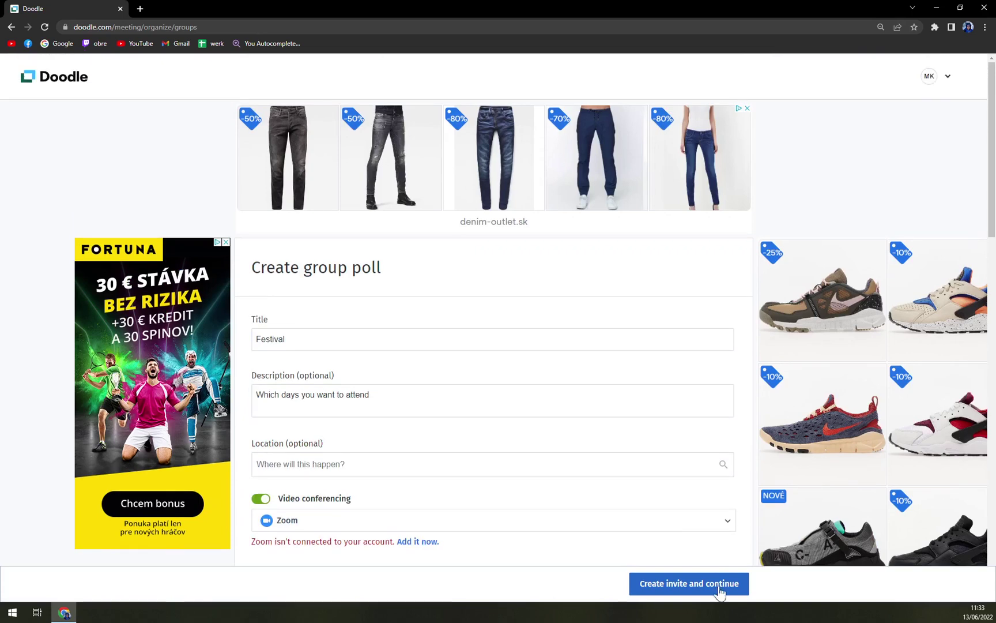
# Create the Festival poll and continue to the invite stage.
pyautogui.click(717, 592)
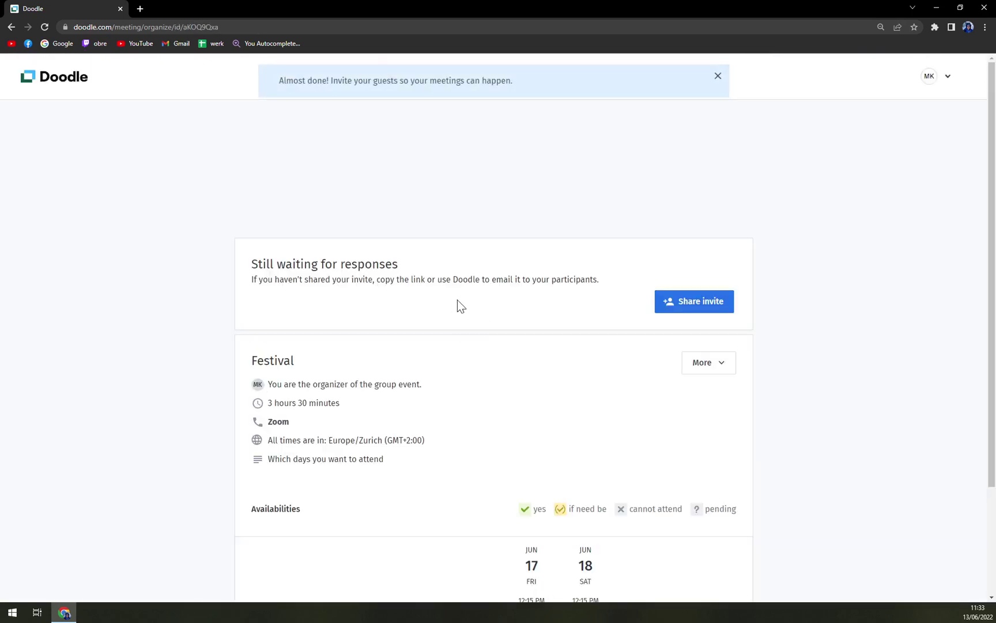
pyautogui.scroll(-1, 498, 294)
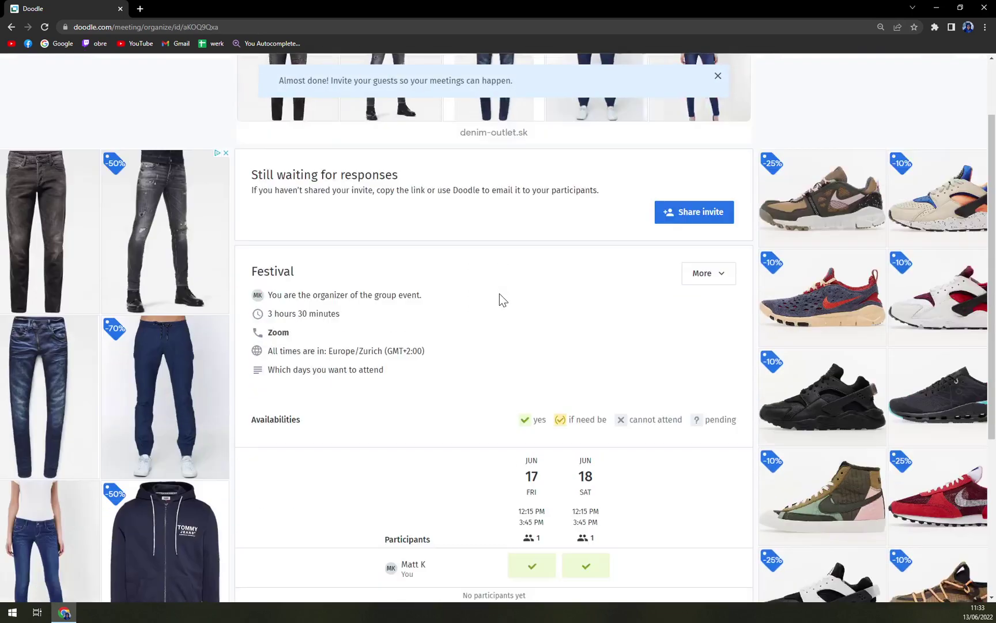
pyautogui.scroll(-2, 565, 321)
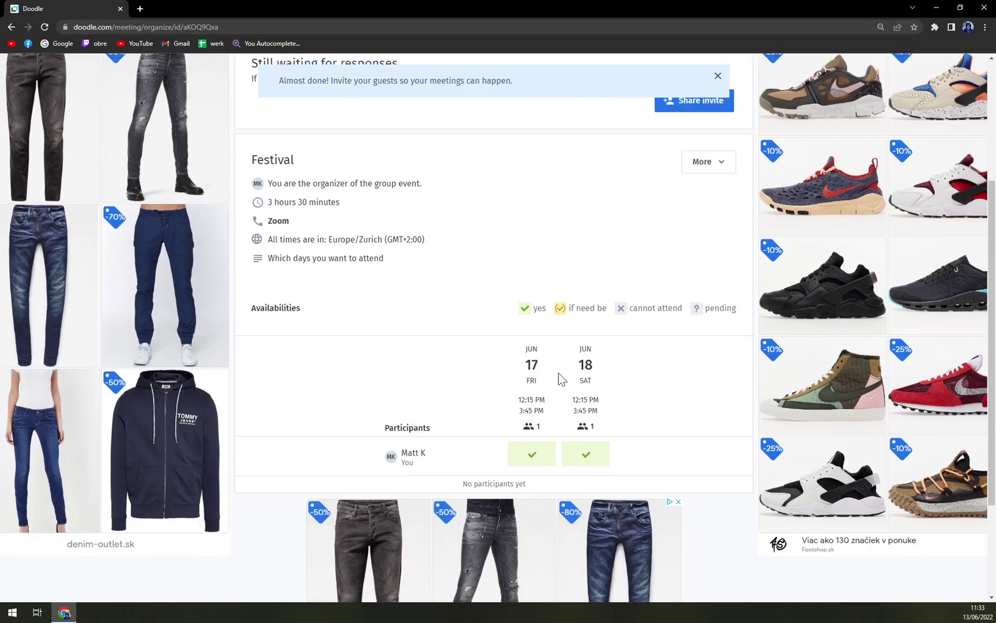
pyautogui.scroll(1, 383, 371)
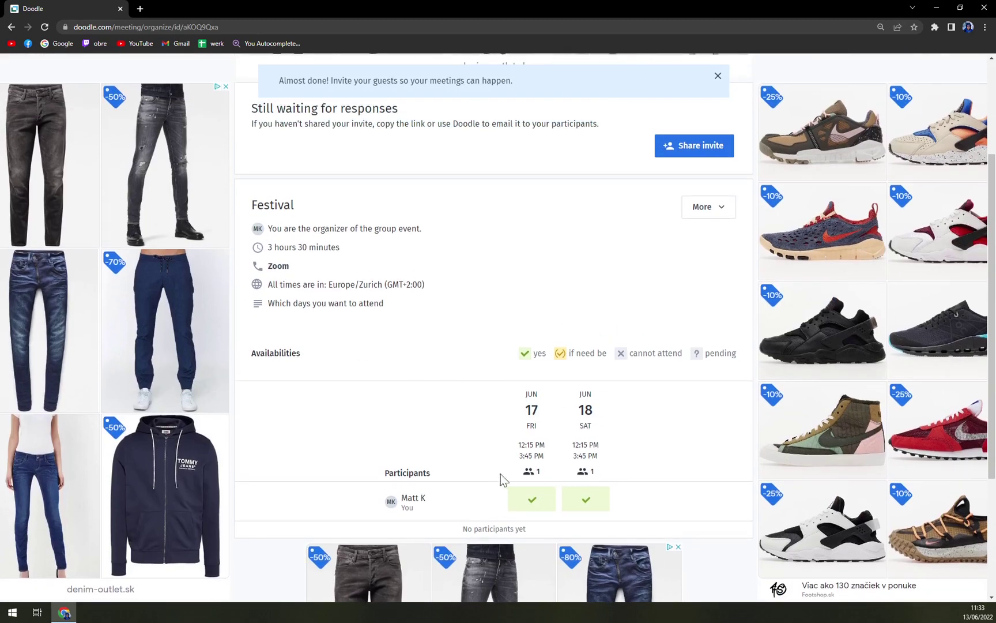
pyautogui.scroll(2, 636, 343)
pyautogui.scroll(-4, 472, 432)
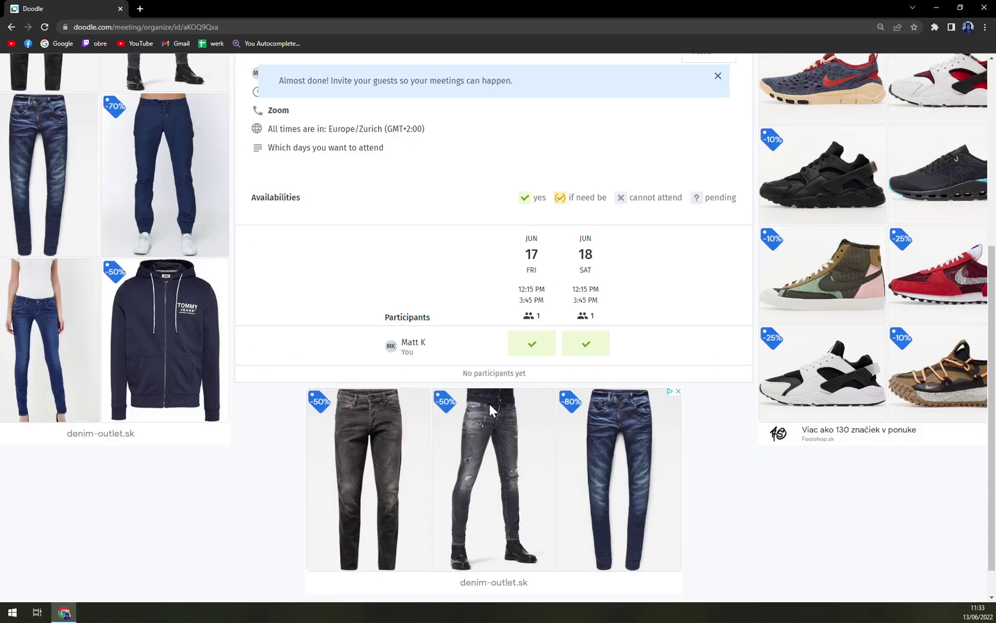
pyautogui.scroll(4, 489, 404)
# Copy the Festival invite link and paste it into a new tab to test it.
pyautogui.click(699, 309)
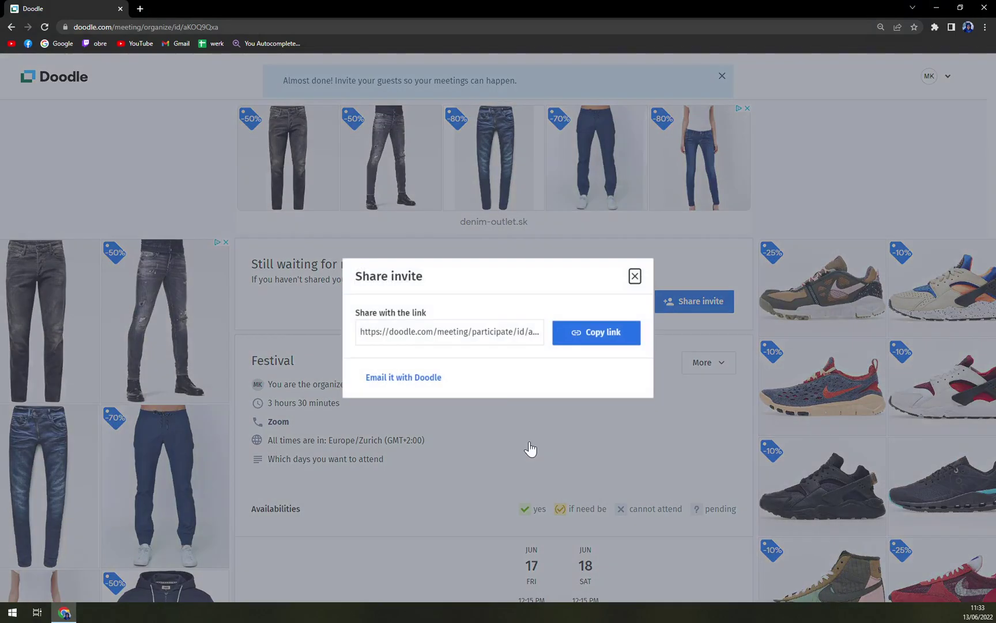
pyautogui.click(594, 334)
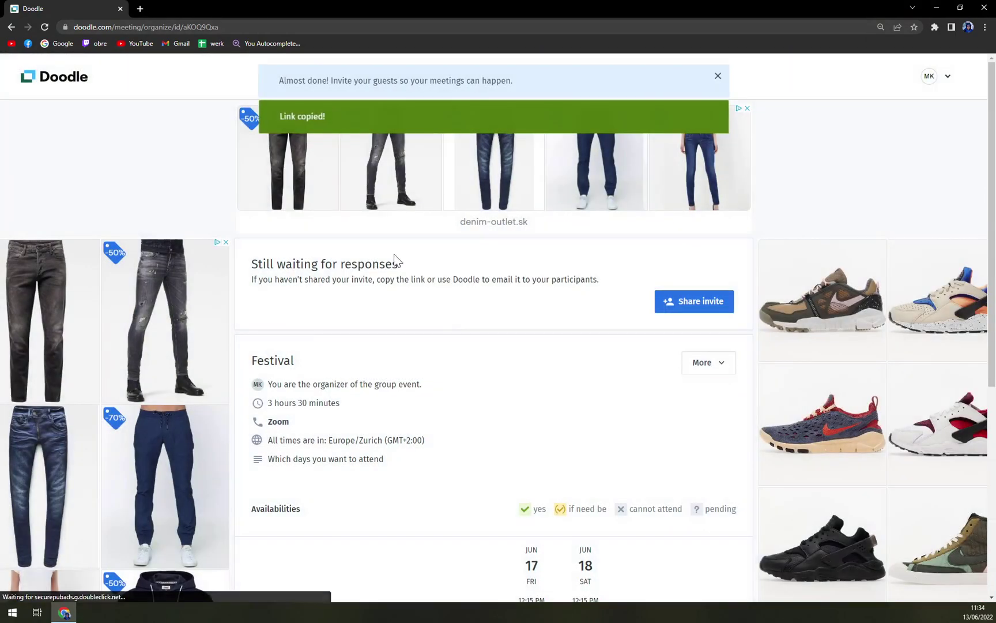
pyautogui.click(140, 9)
pyautogui.hotkey('ctrl', 'v')
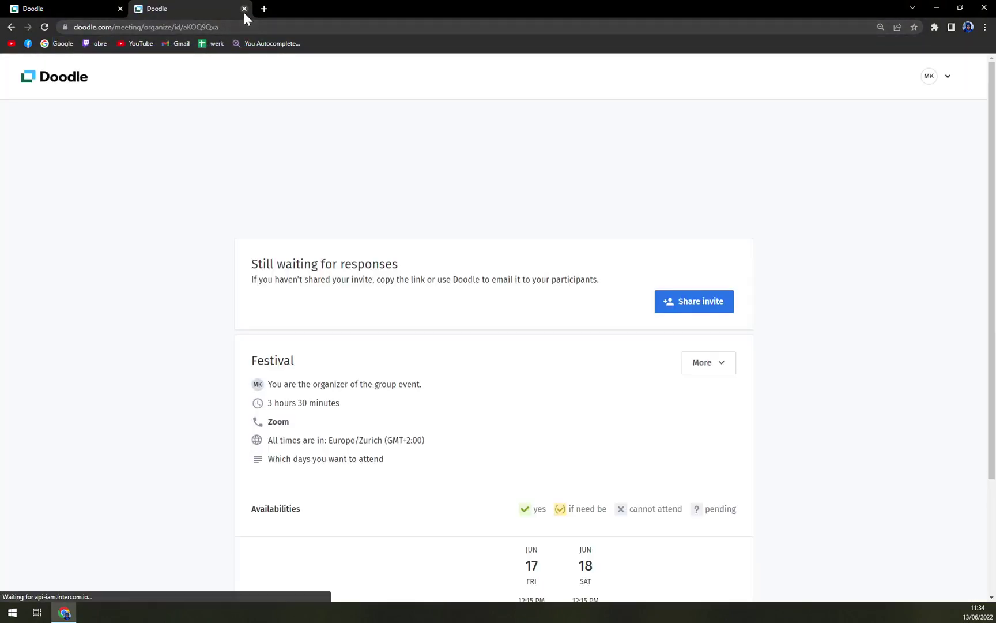
pyautogui.click(244, 10)
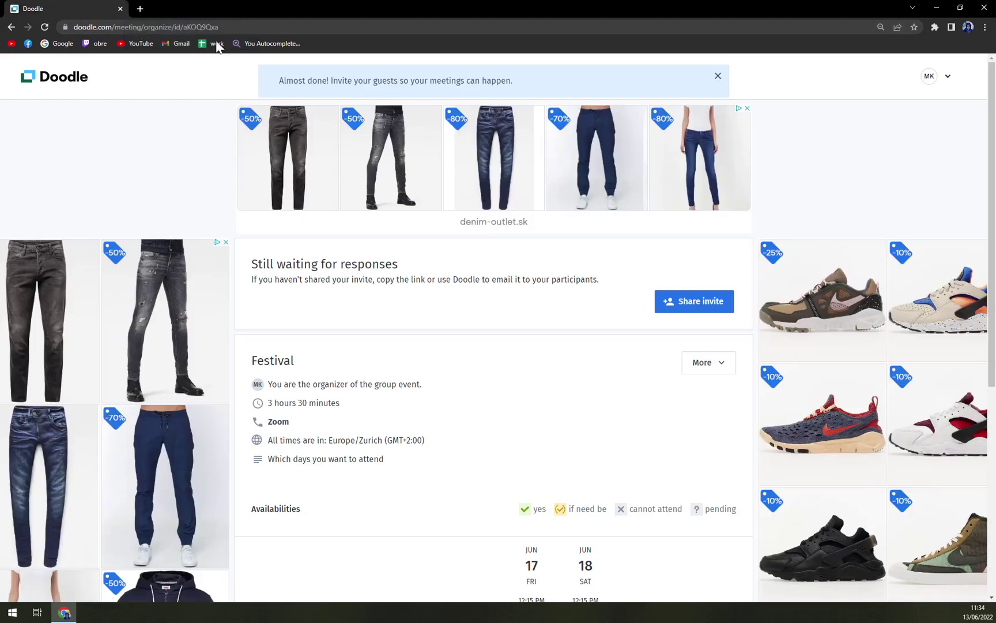
pyautogui.scroll(-5, 558, 227)
pyautogui.scroll(3, 680, 256)
pyautogui.scroll(2, 649, 285)
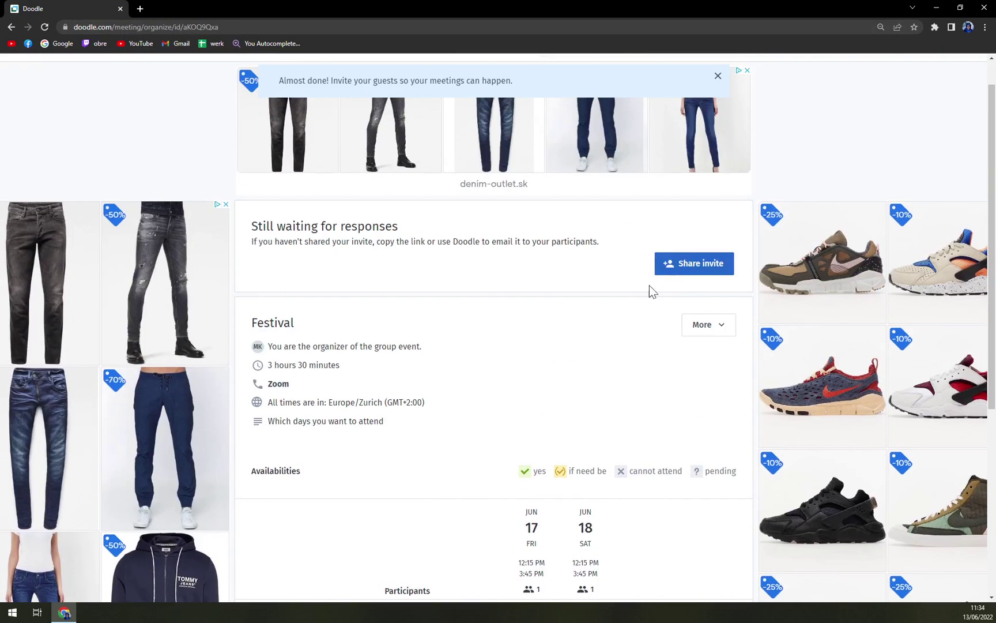
pyautogui.click(730, 327)
pyautogui.scroll(1, 536, 434)
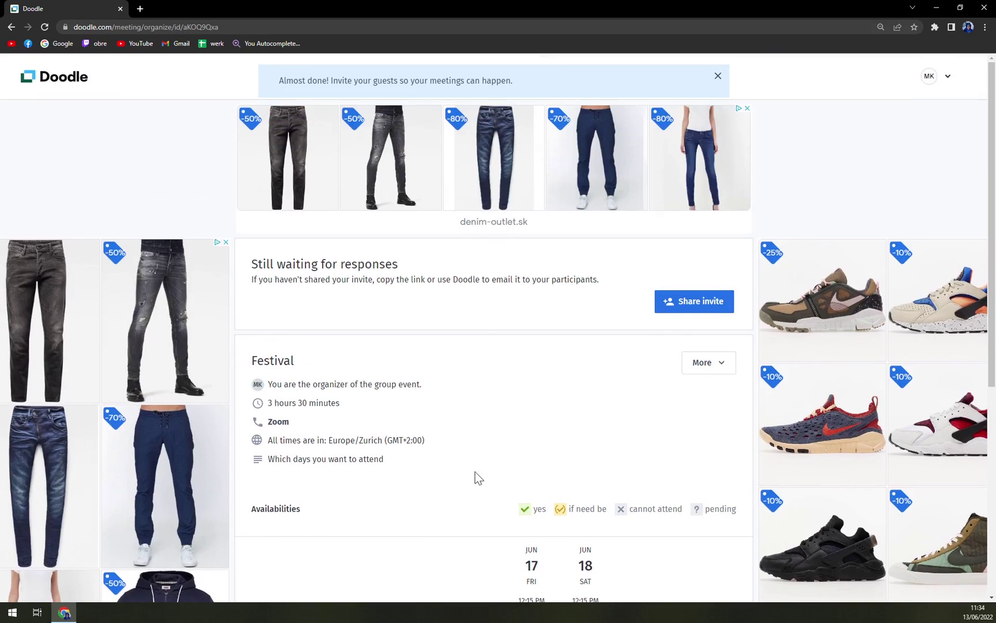
pyautogui.scroll(-5, 477, 476)
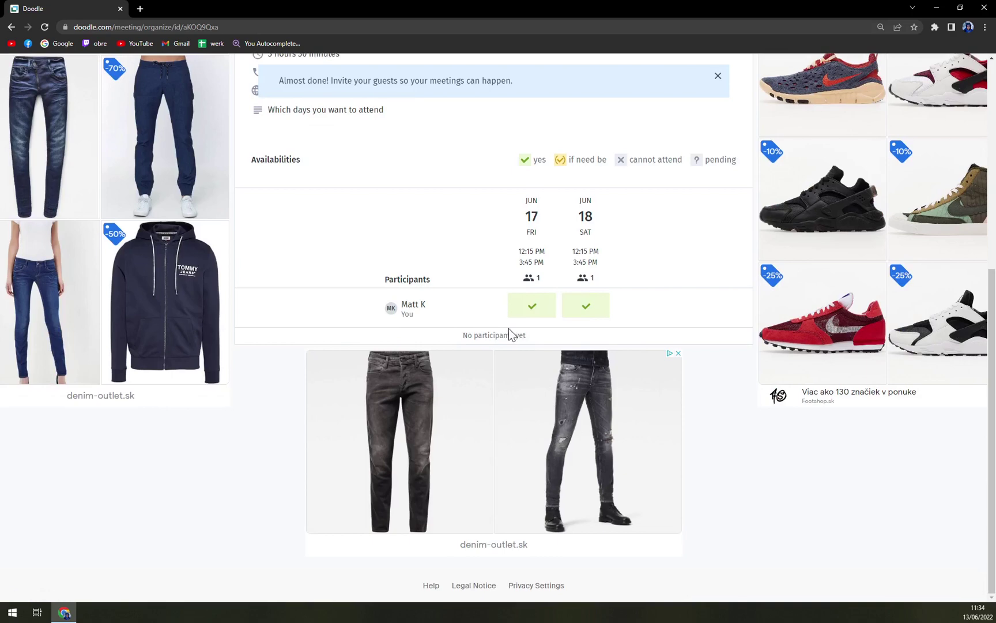
pyautogui.scroll(2, 499, 328)
pyautogui.scroll(-2, 499, 327)
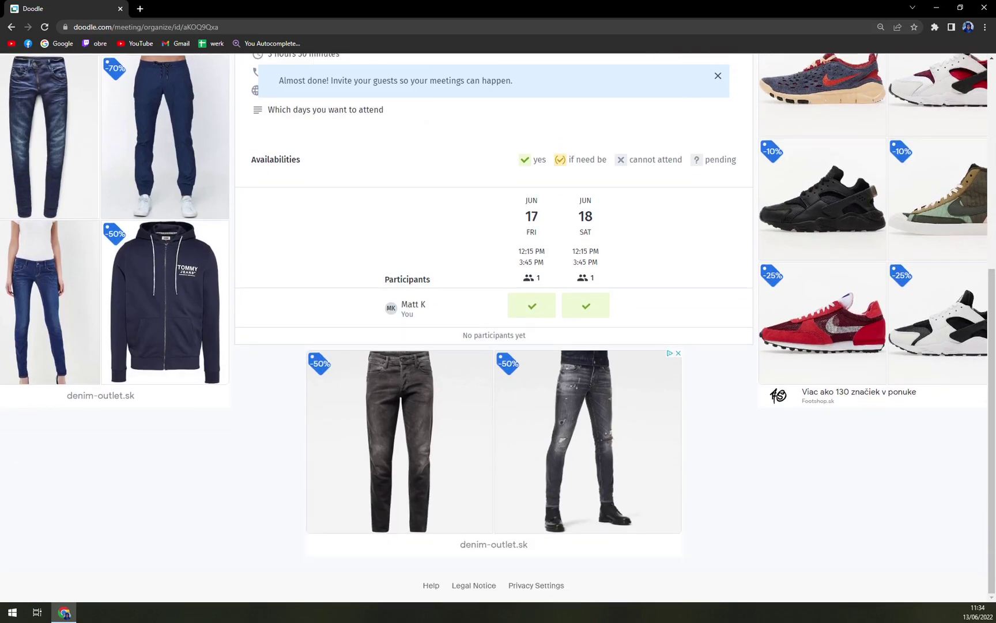
pyautogui.scroll(3, 498, 327)
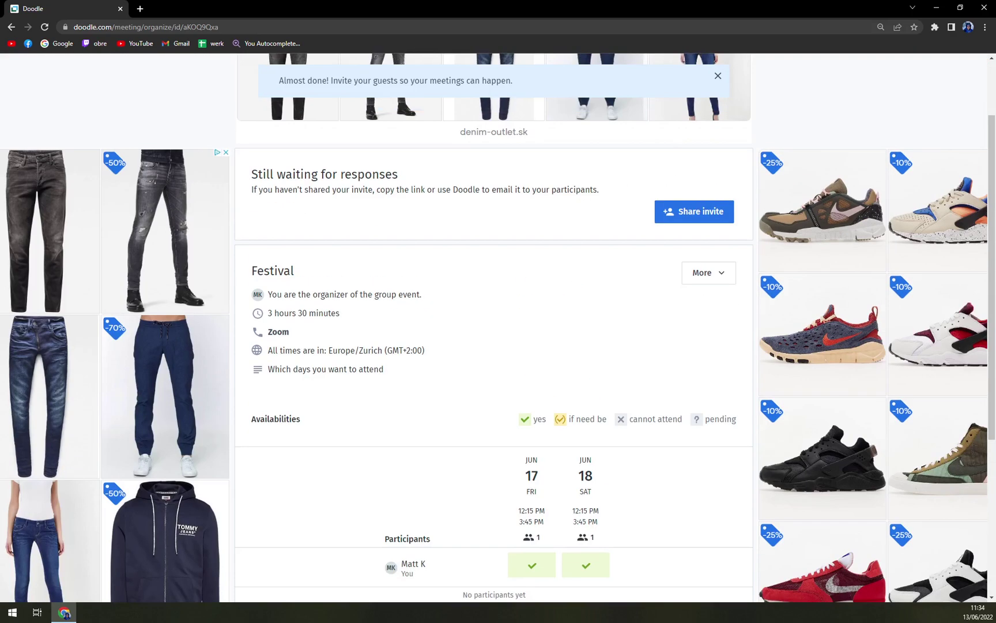
pyautogui.scroll(1, 499, 327)
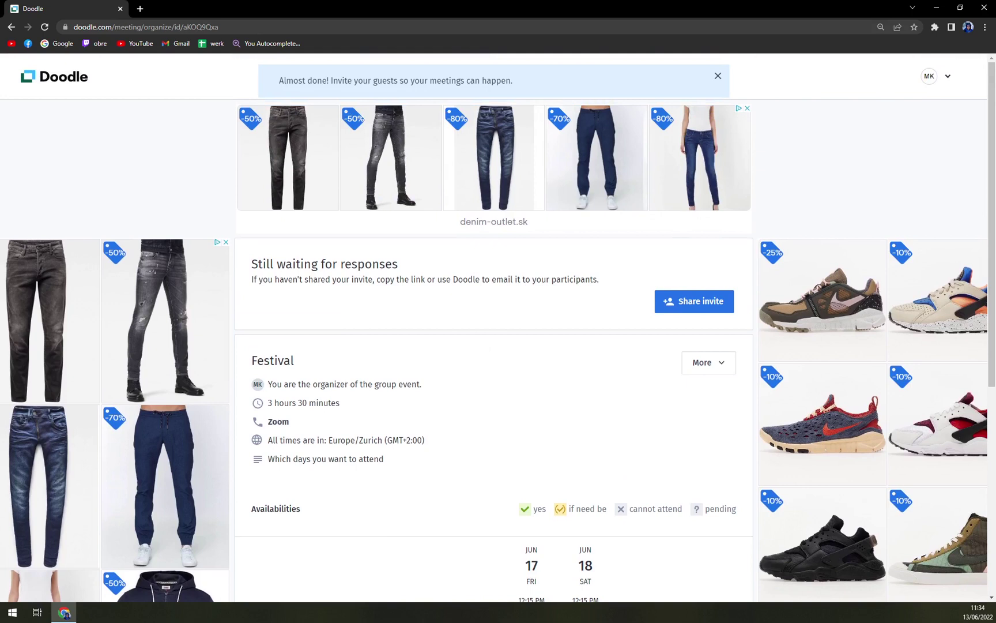